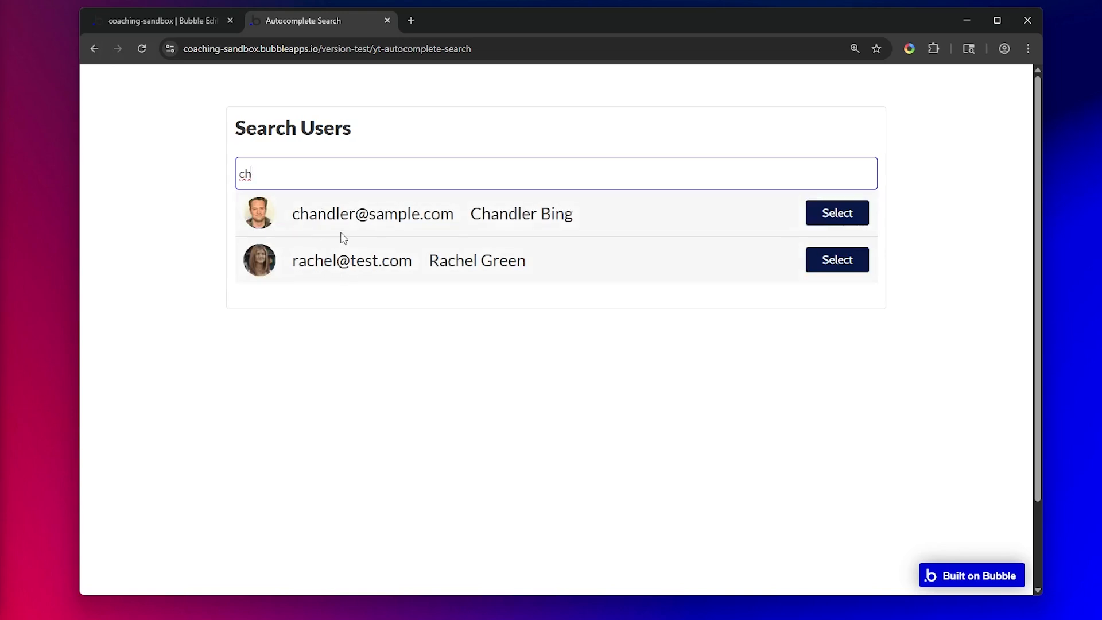
- Test the user search with the term "sample" and with a first name
left_click_drag(285, 177, 228, 178)
type("sample")
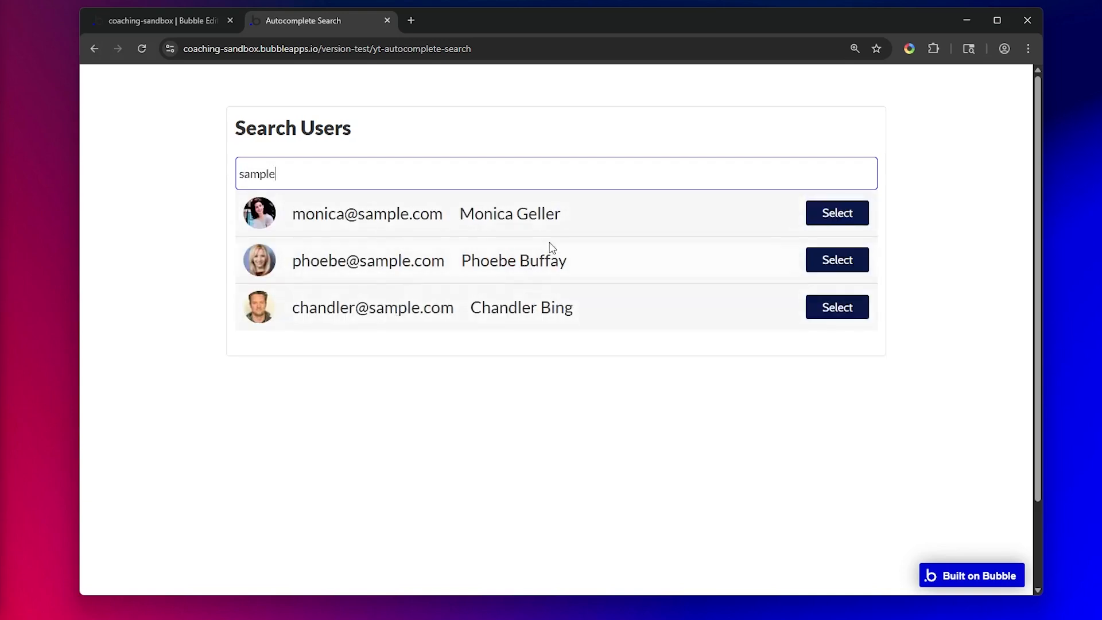
left_click_drag(293, 175, 241, 174)
type("ga")
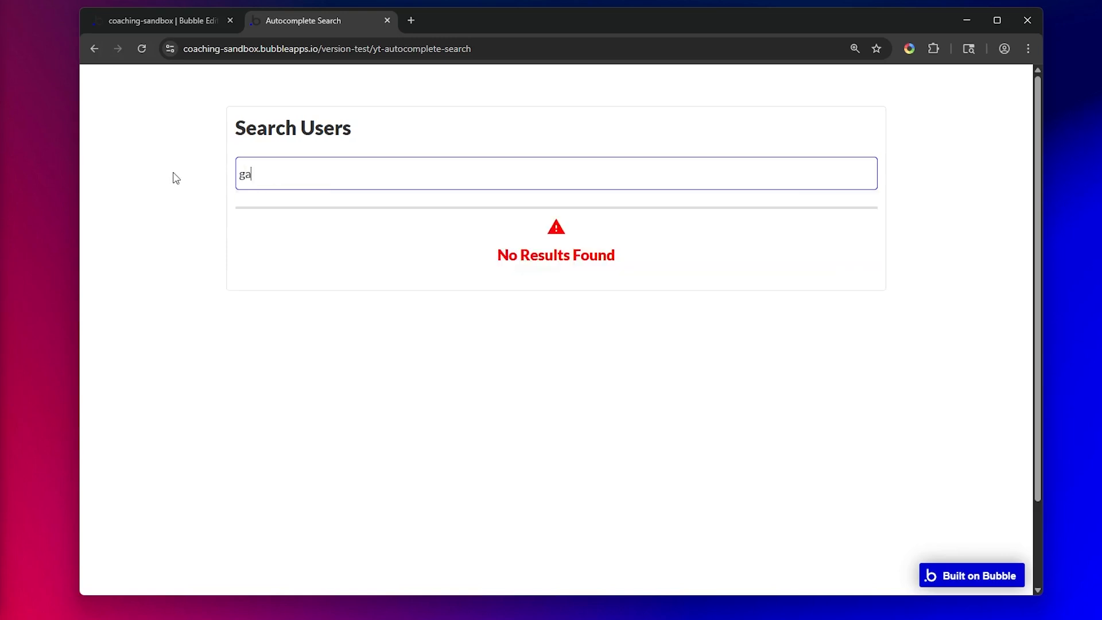
type("by")
left_click(446, 249)
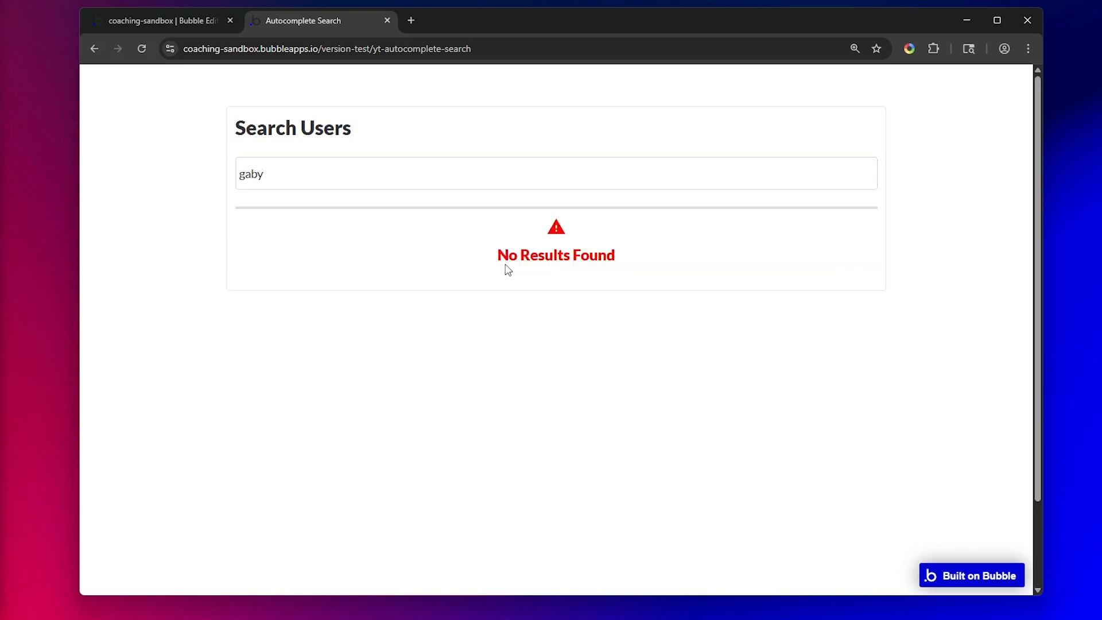
- Search the users by a last name, select the first matching user and de-select that user again
double_click(283, 178)
key("BackSpace")
left_click(291, 246)
left_click(297, 175)
type("g")
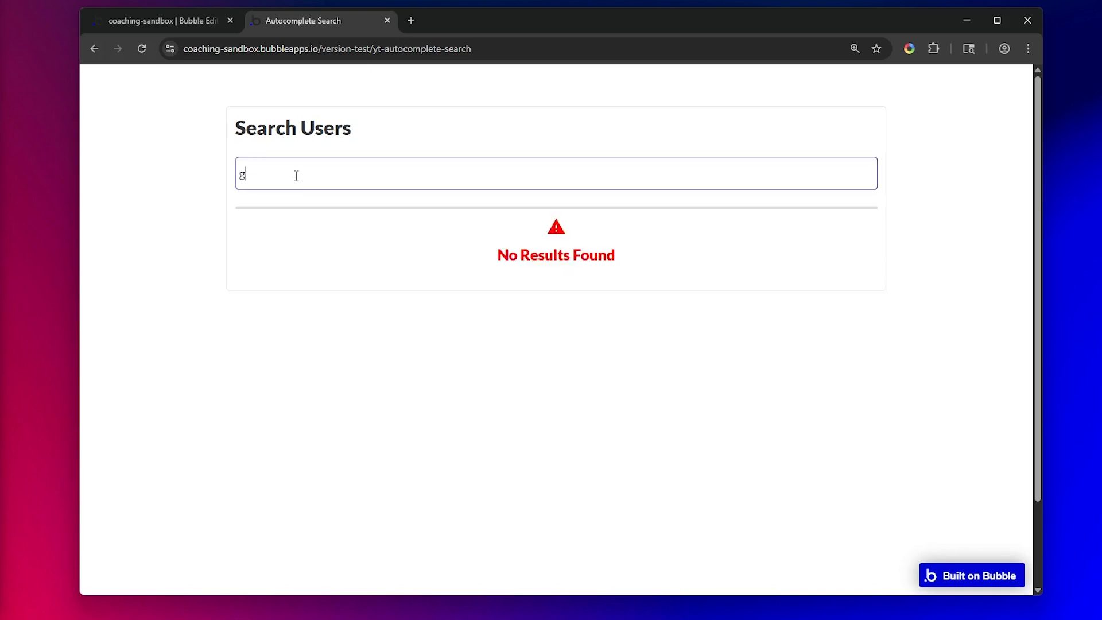
type("eller")
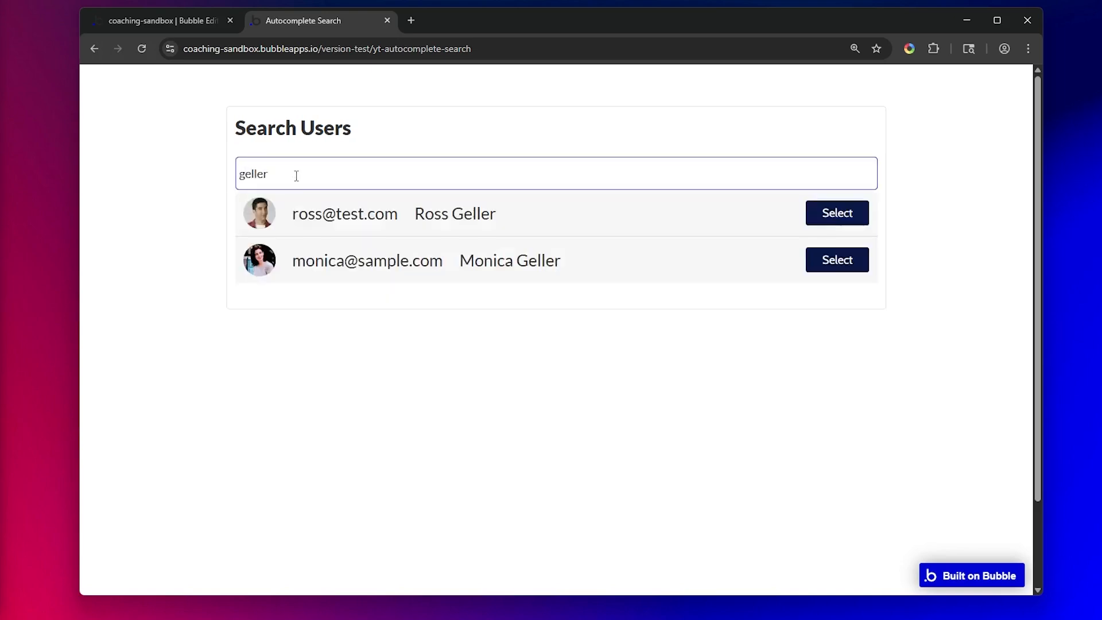
left_click(836, 216)
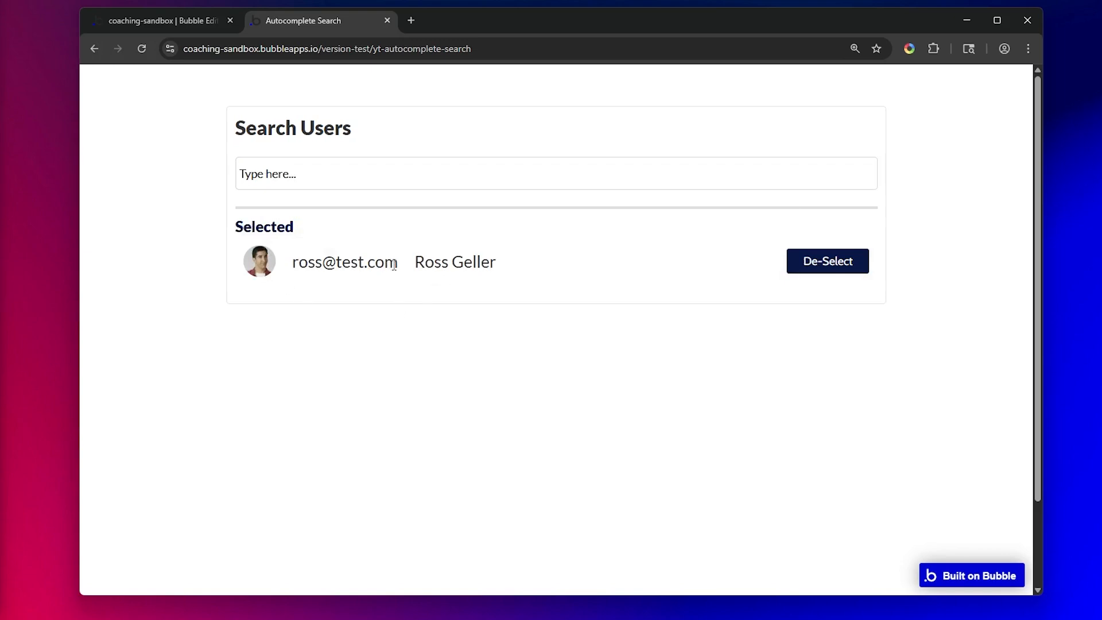
left_click(824, 268)
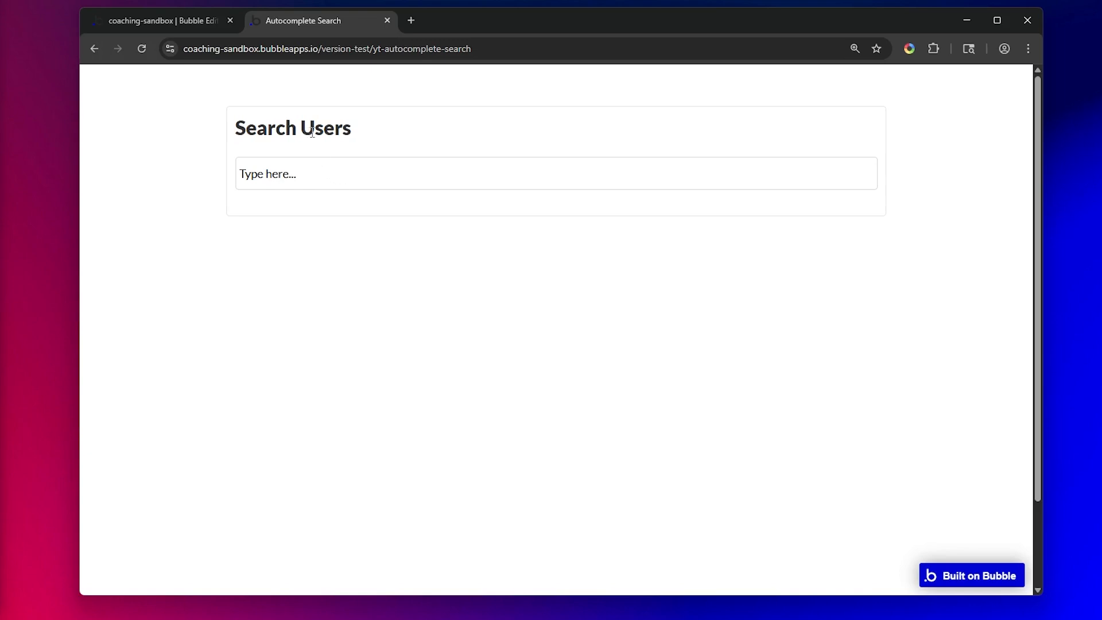
- Switch to the Bubble editor and review the type name, First Name, Last Name and email fields of the User data type
left_click_drag(304, 128, 362, 140)
left_click(366, 145)
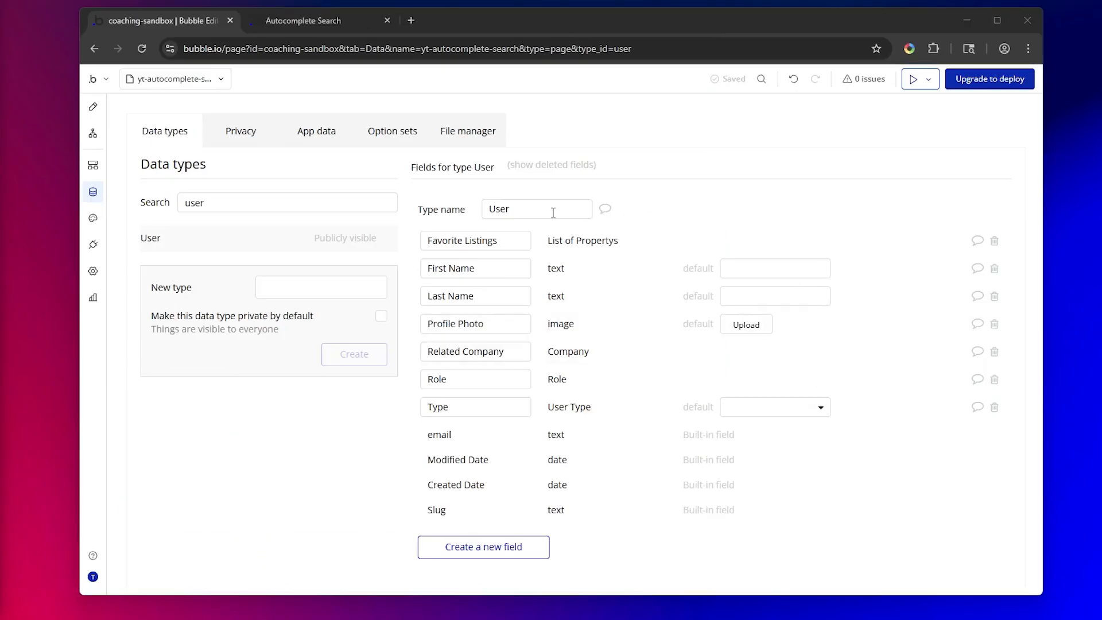
left_click_drag(552, 212, 486, 213)
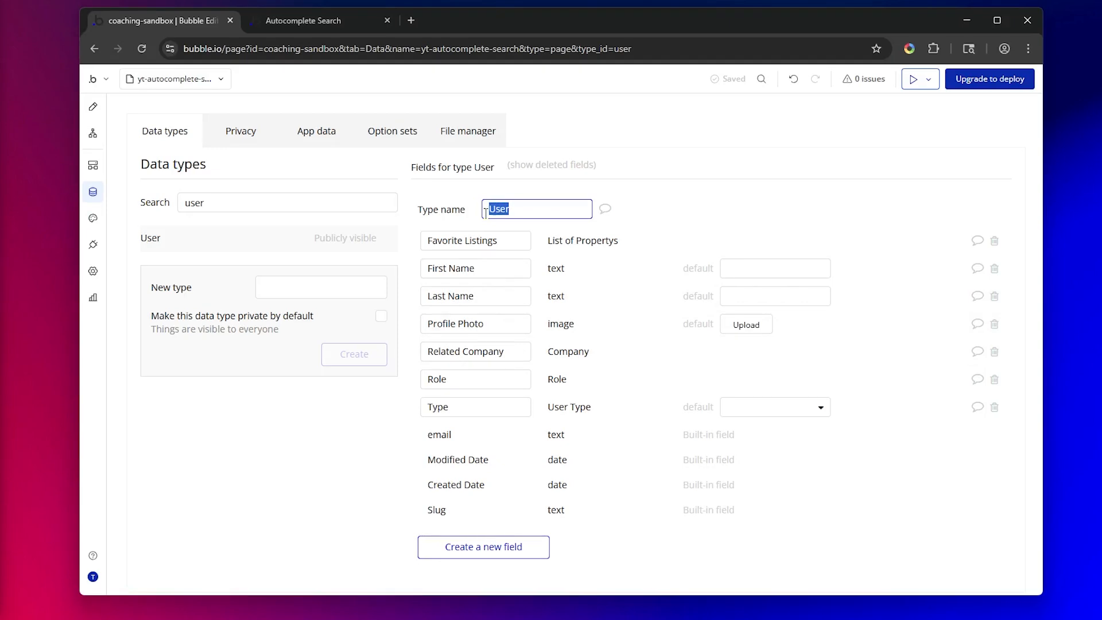
left_click_drag(432, 268, 486, 304)
left_click(454, 447)
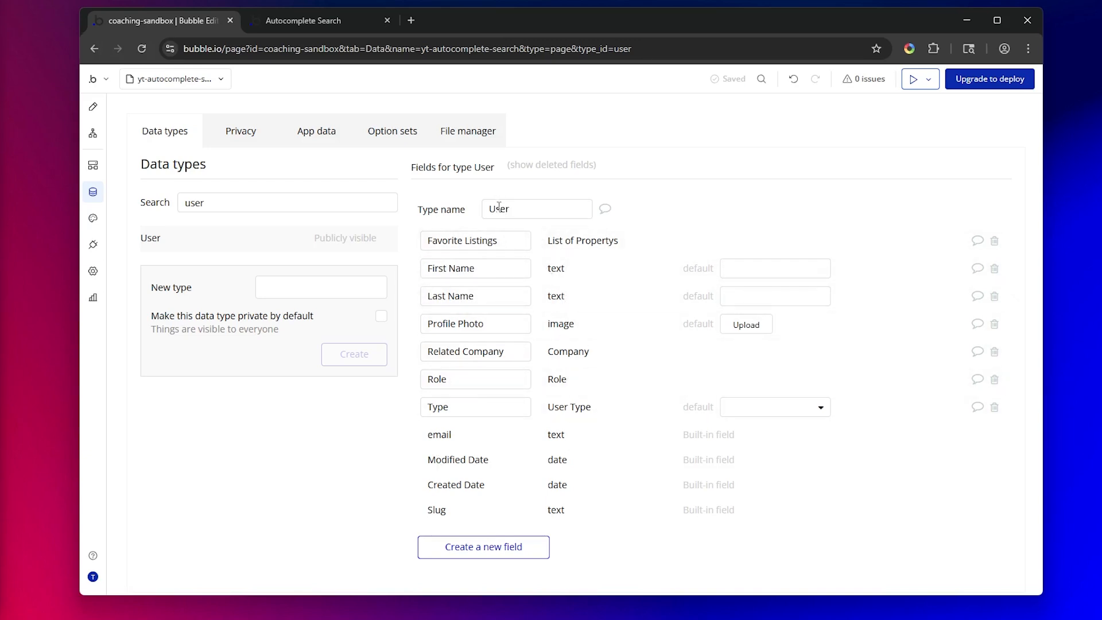
- Open the installed Fuzzy Search & Autocomplete plugin and review its description, version and plugin content
left_click(94, 247)
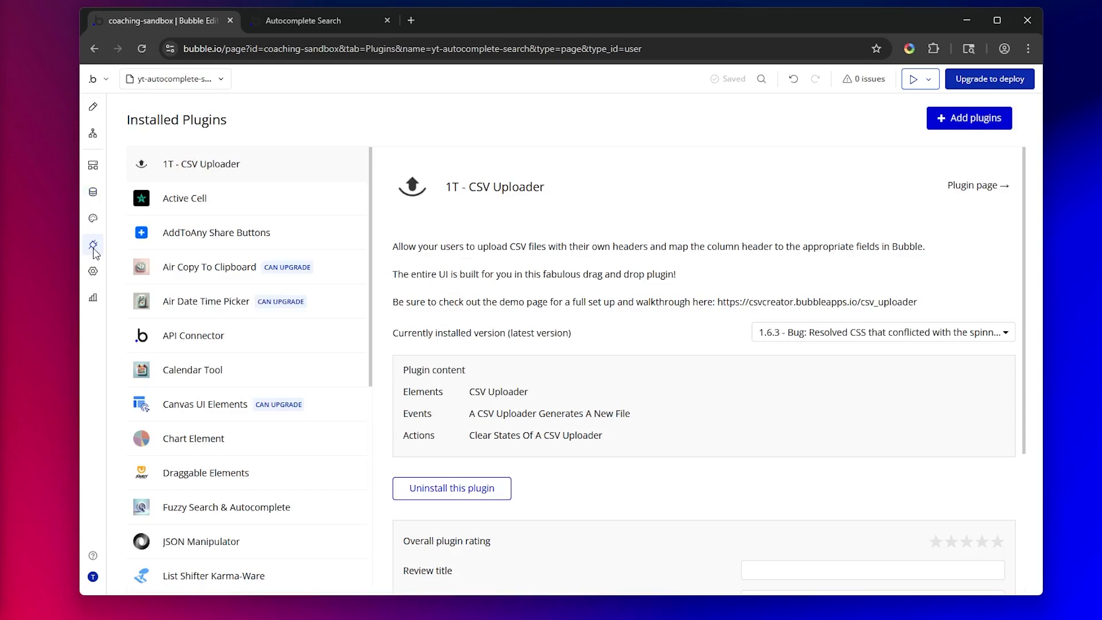
scroll(262, 299, "down", 5)
scroll(253, 270, "up", 1)
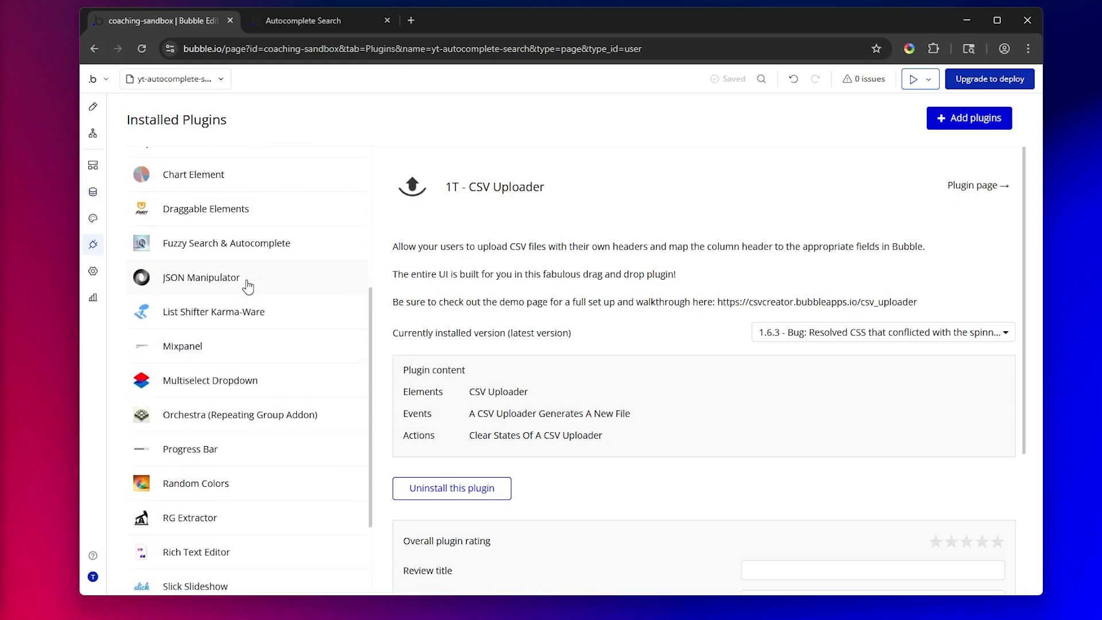
left_click(281, 244)
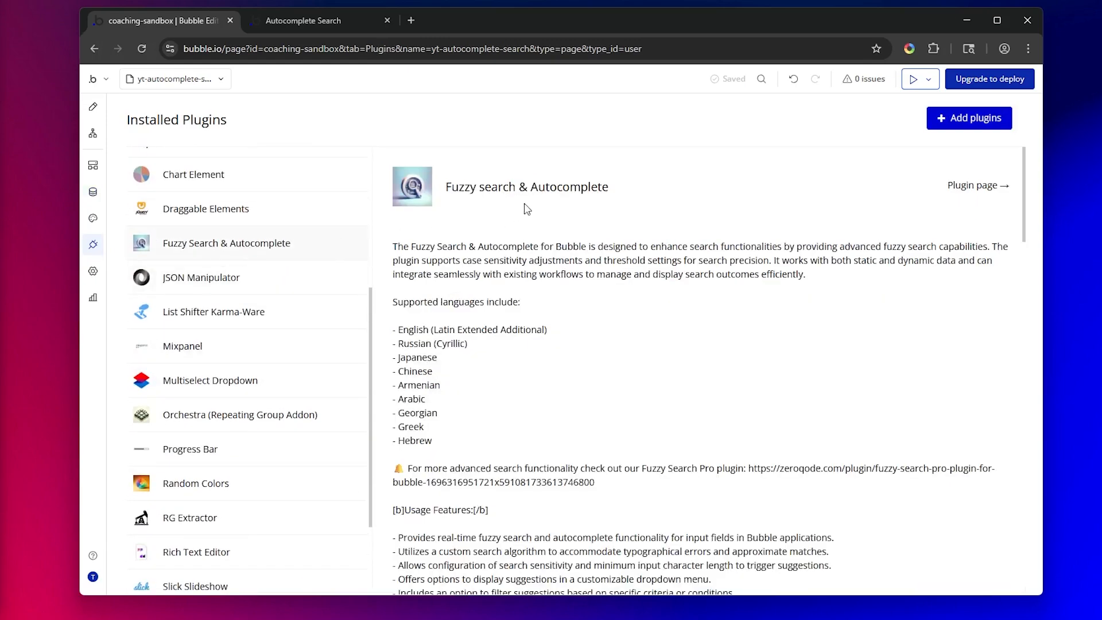
scroll(540, 356, "down", 20)
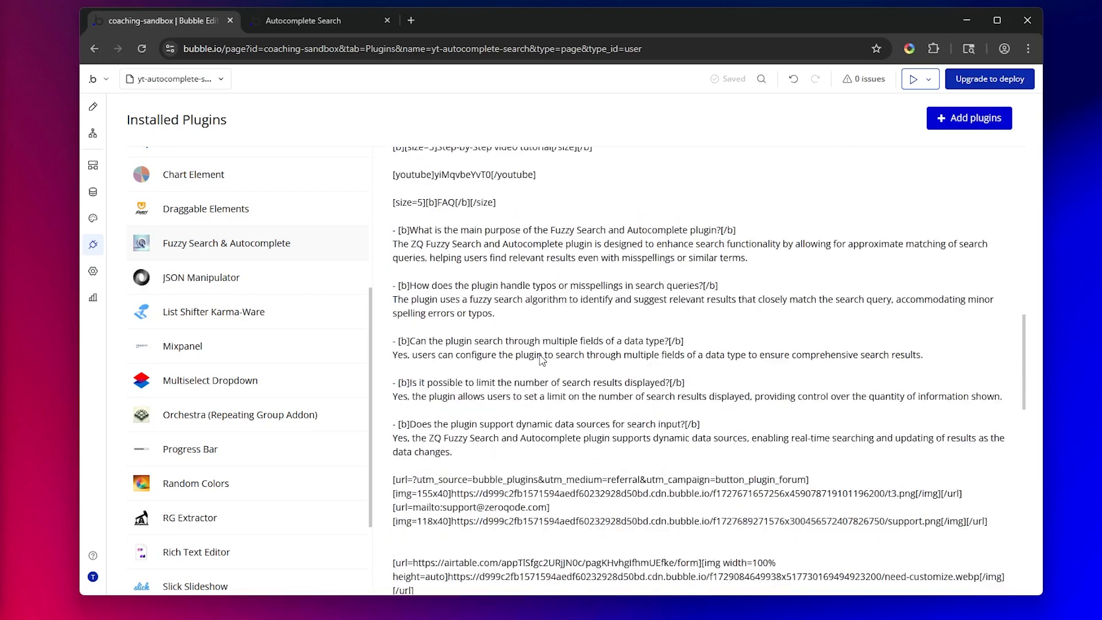
scroll(540, 356, "down", 6)
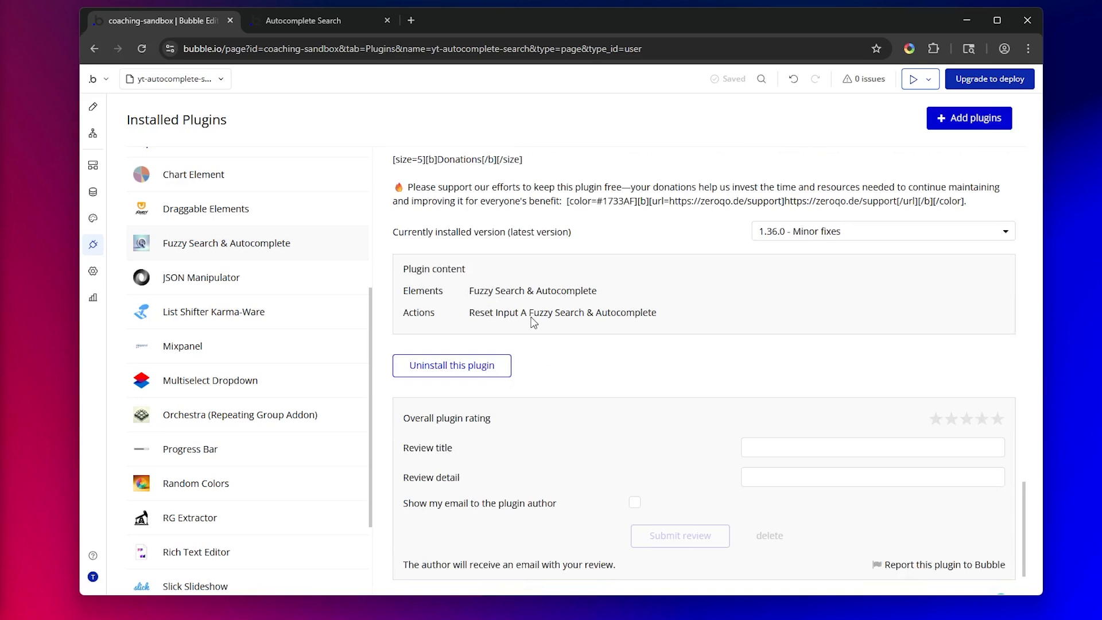
- Open the yt-autocomplete-search page design and inspect Group Main, Group Input, Input A and Group Search Results
left_click(93, 107)
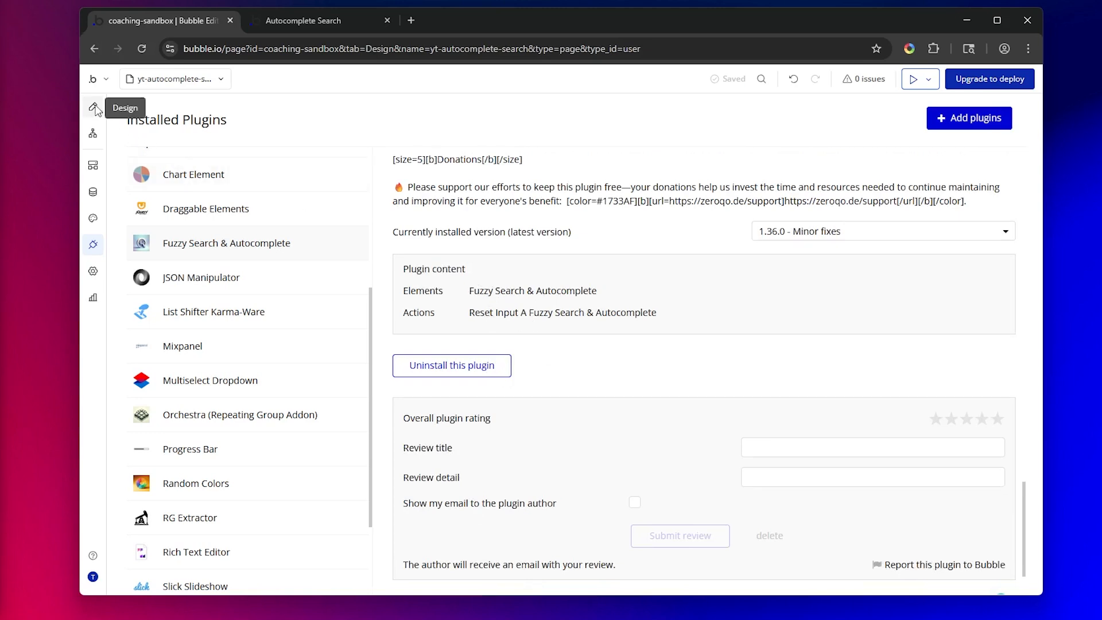
double_click(357, 257)
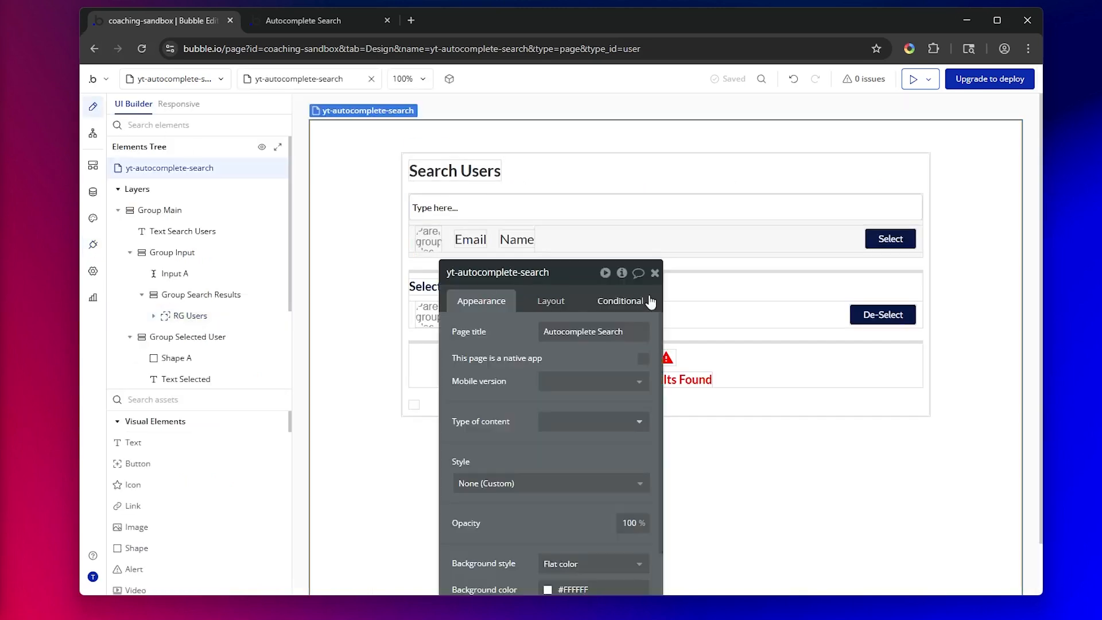
left_click(655, 273)
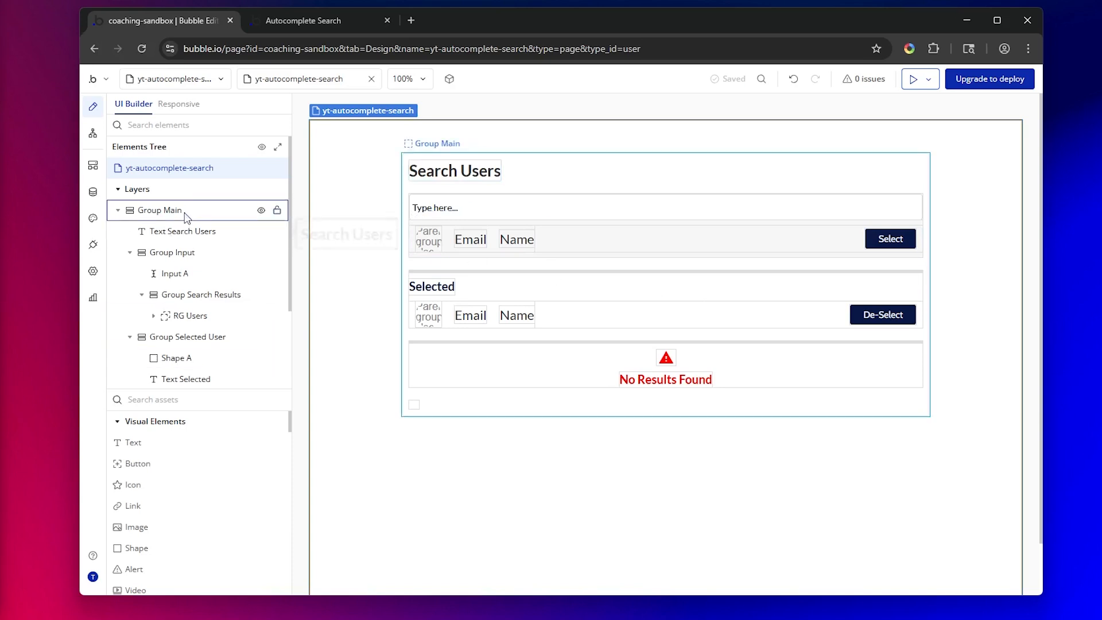
left_click(367, 239)
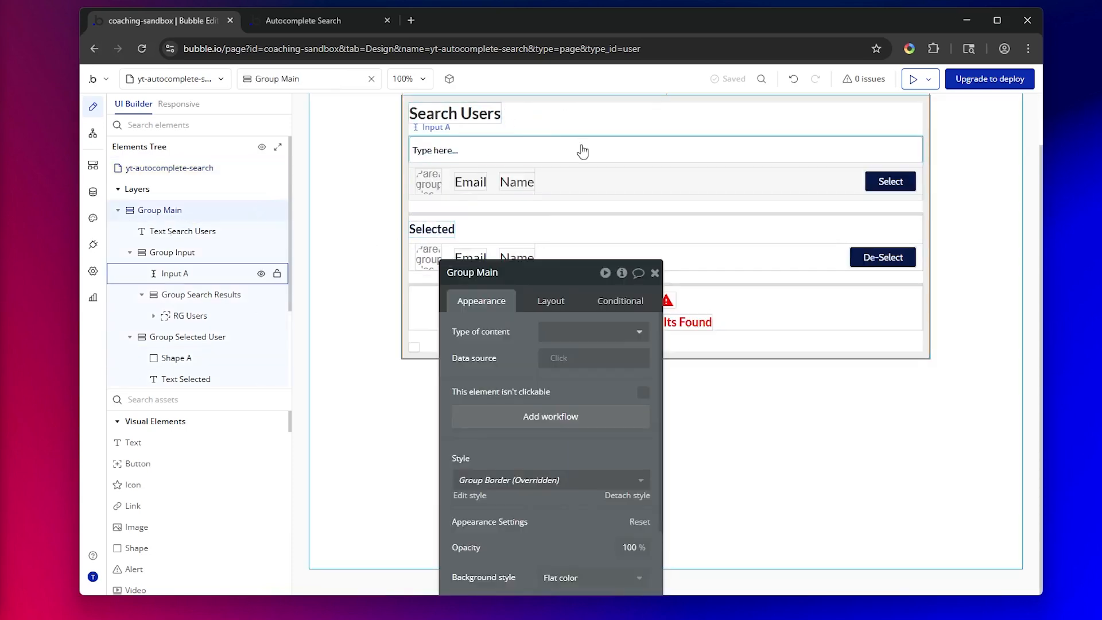
left_click(179, 255)
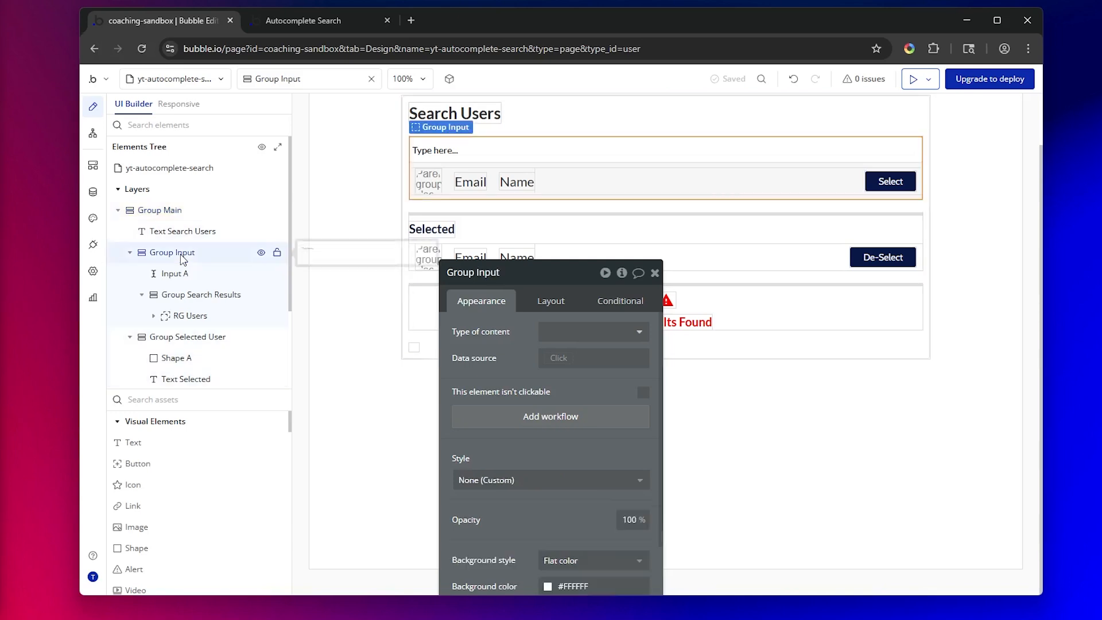
left_click(471, 151)
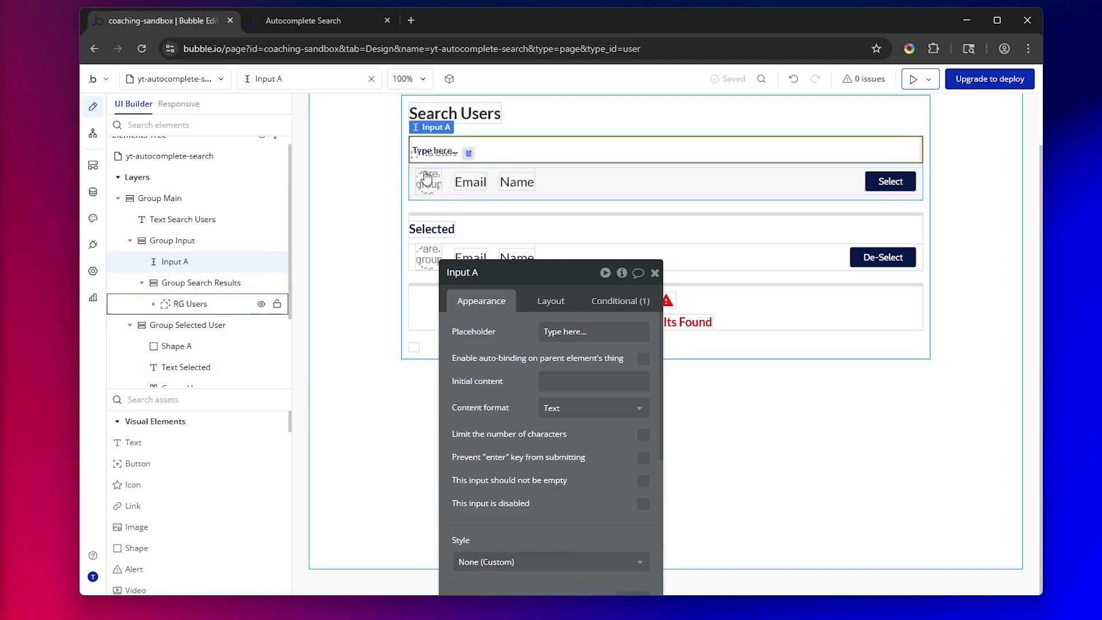
left_click(189, 287)
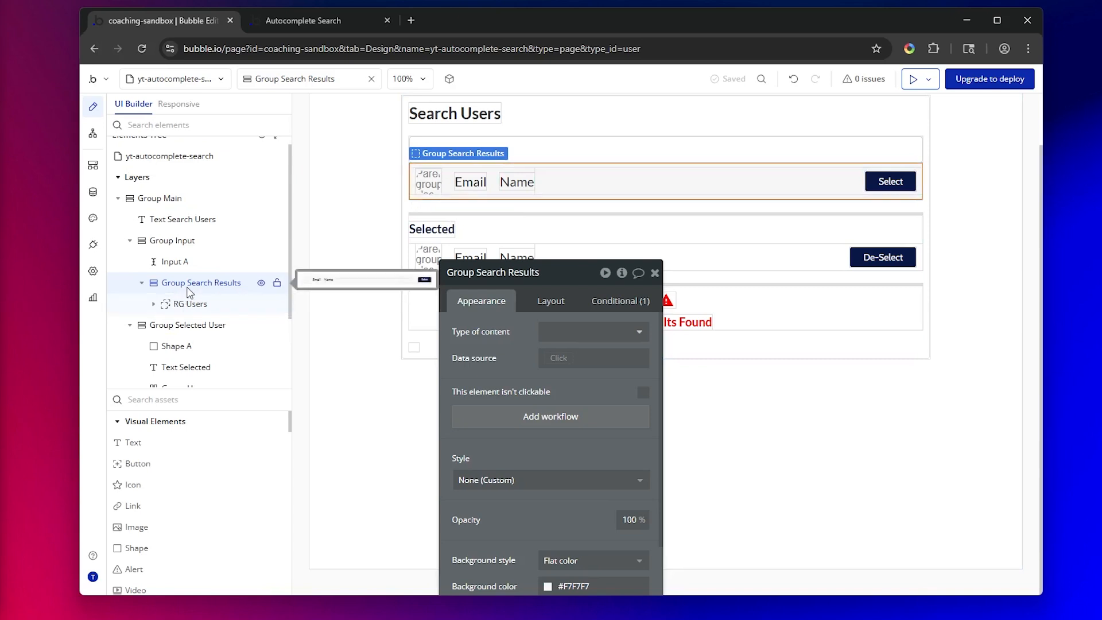
- Inspect the properties of Input A down to its ID Attribute, moving the property editor to keep that field in view
left_click(204, 261)
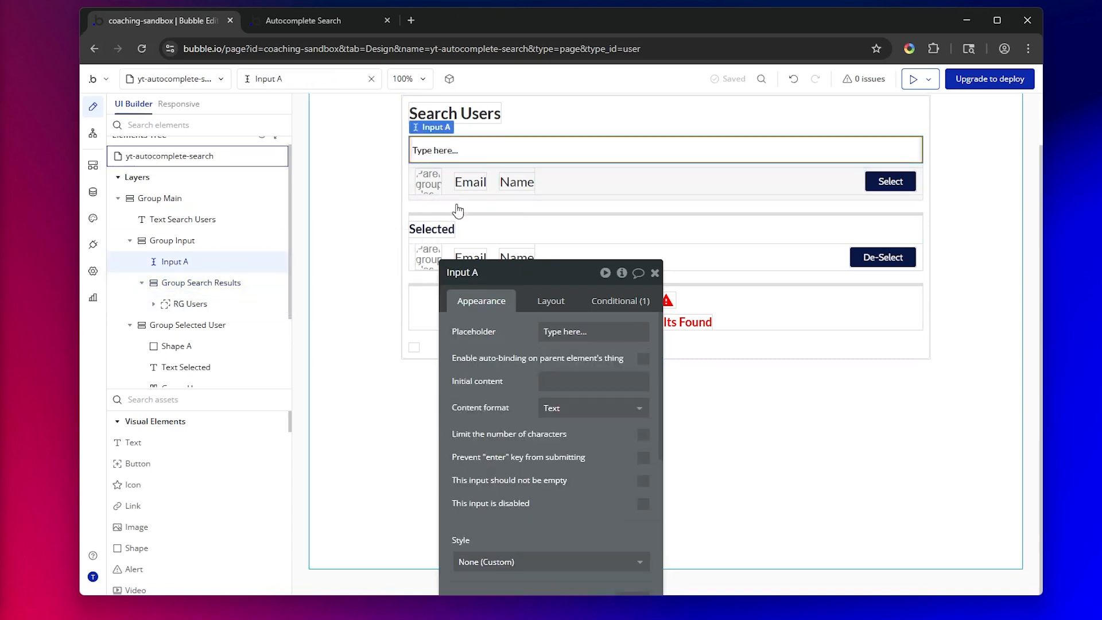
left_click_drag(485, 359, 537, 210)
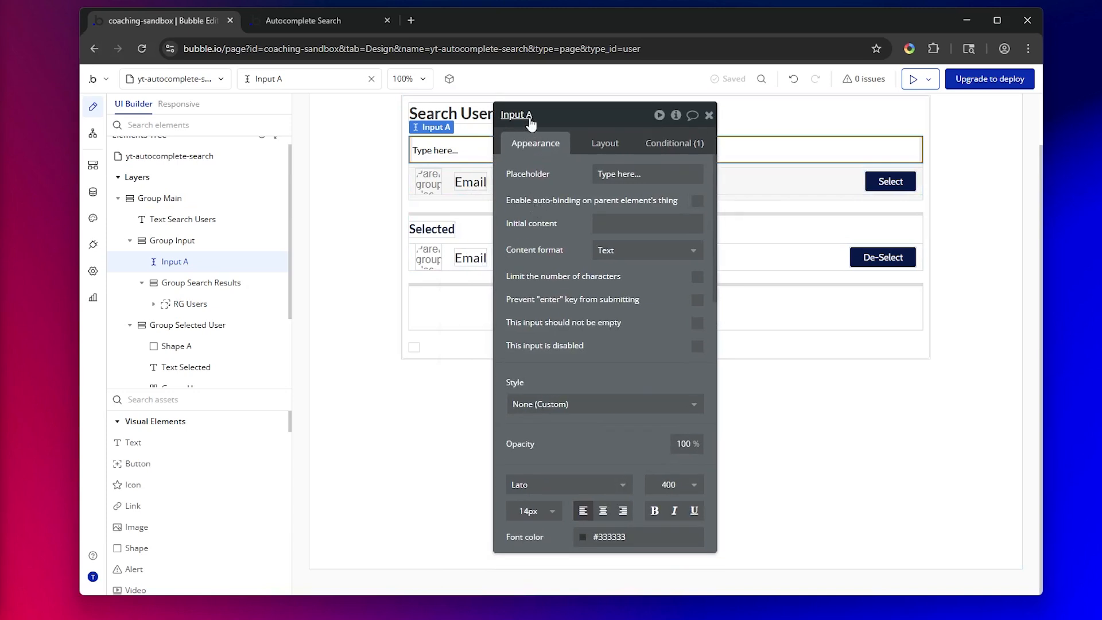
scroll(539, 313, "down", 15)
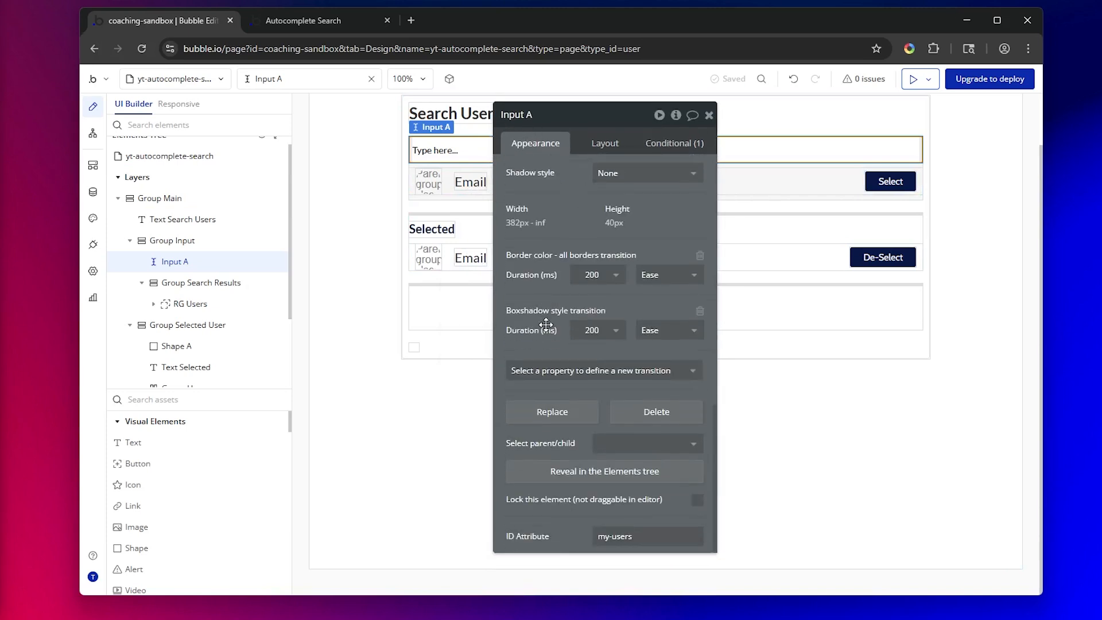
left_click_drag(546, 327, 564, 251)
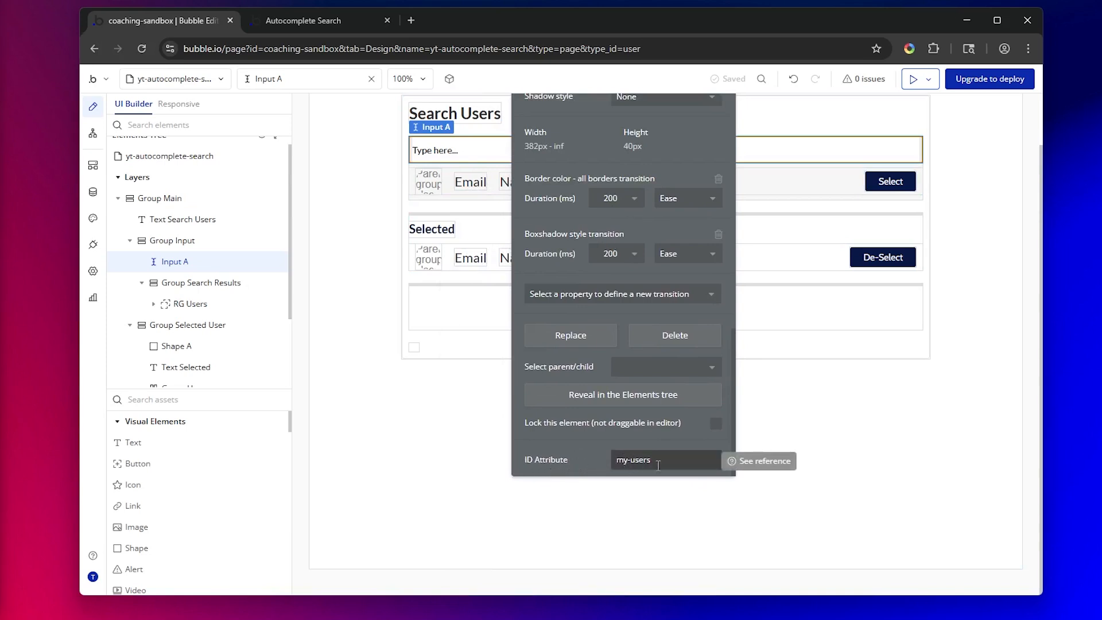
left_click_drag(593, 435, 591, 475)
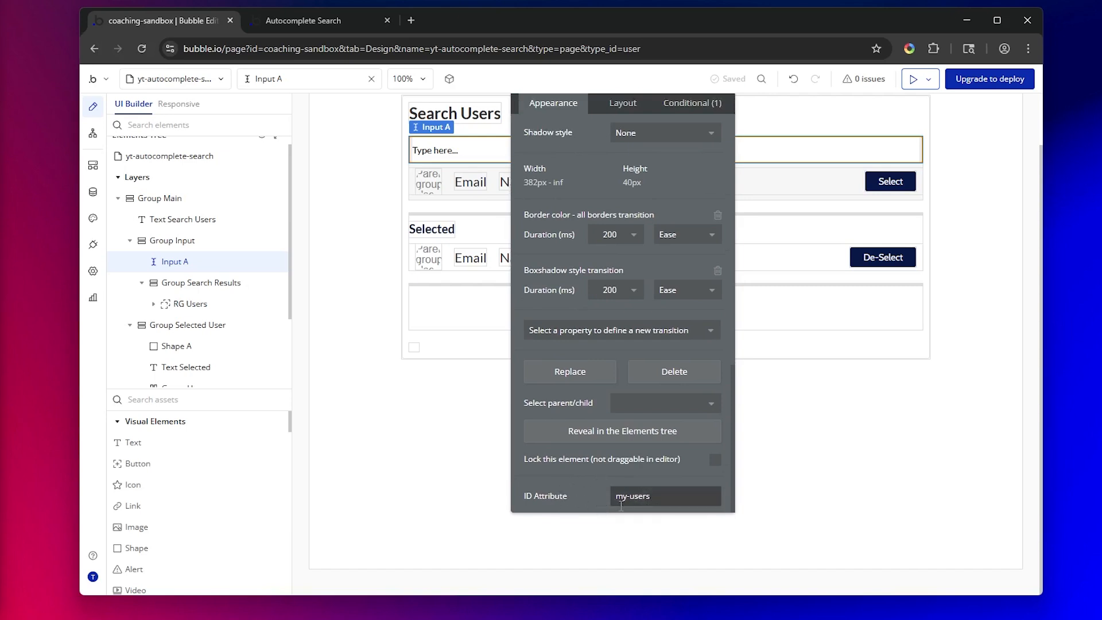
- Check the general app settings for the advanced option that exposes an ID attribute on HTML elements
left_click(94, 276)
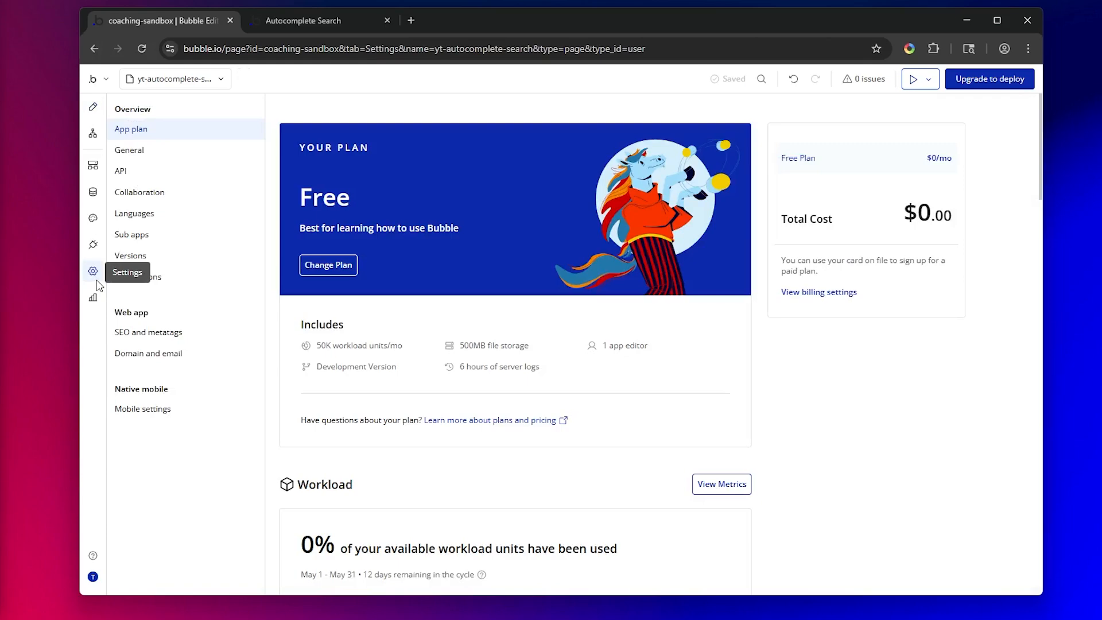
left_click(146, 152)
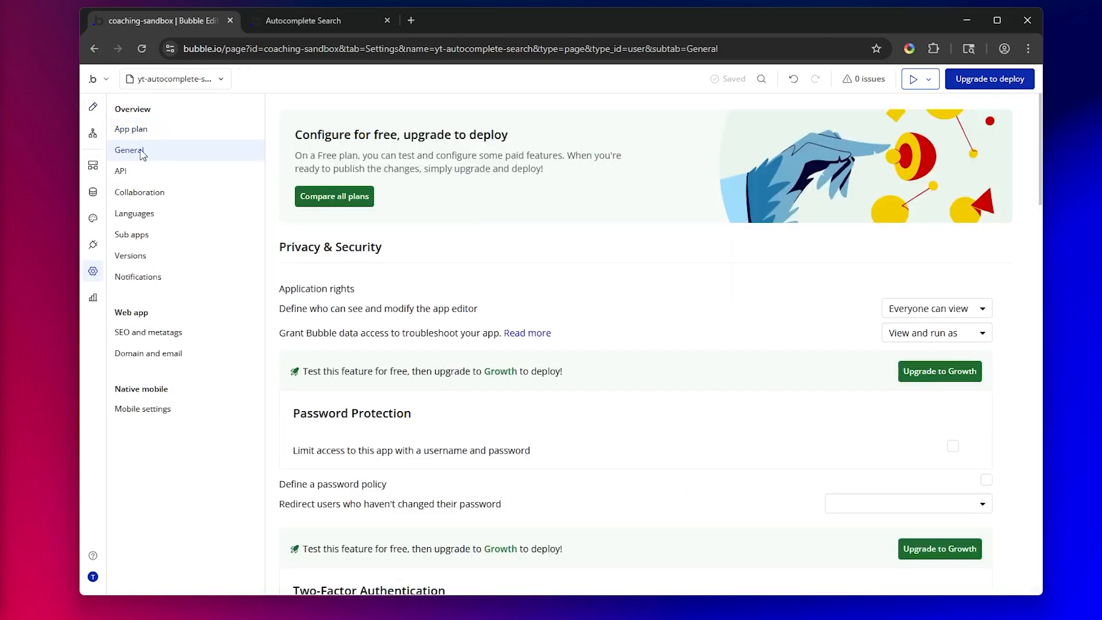
scroll(531, 363, "down", 20)
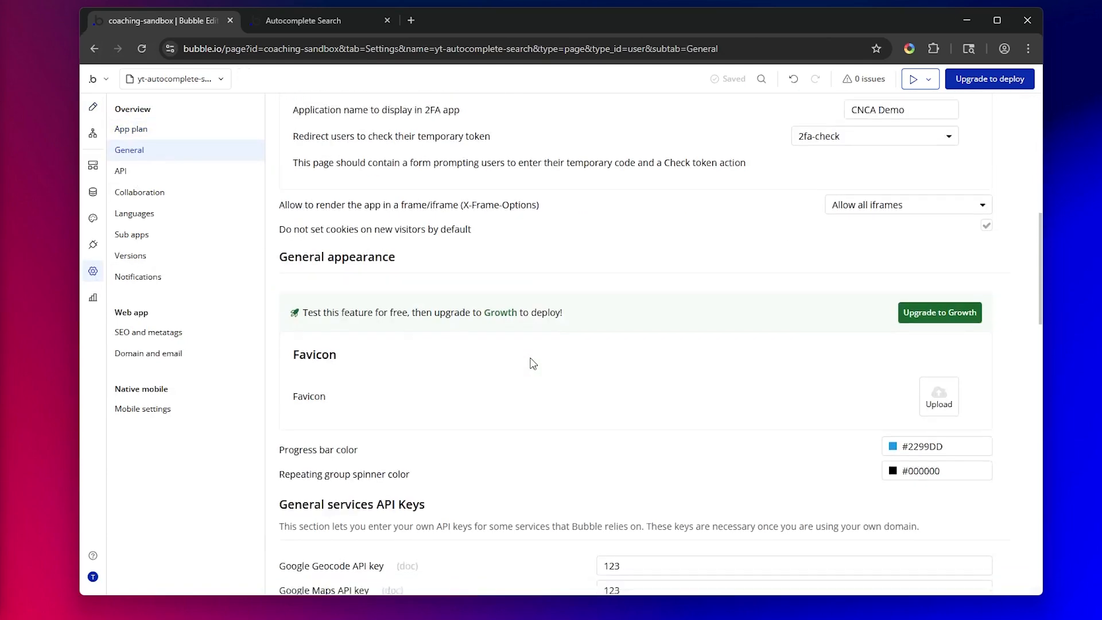
scroll(531, 363, "down", 12)
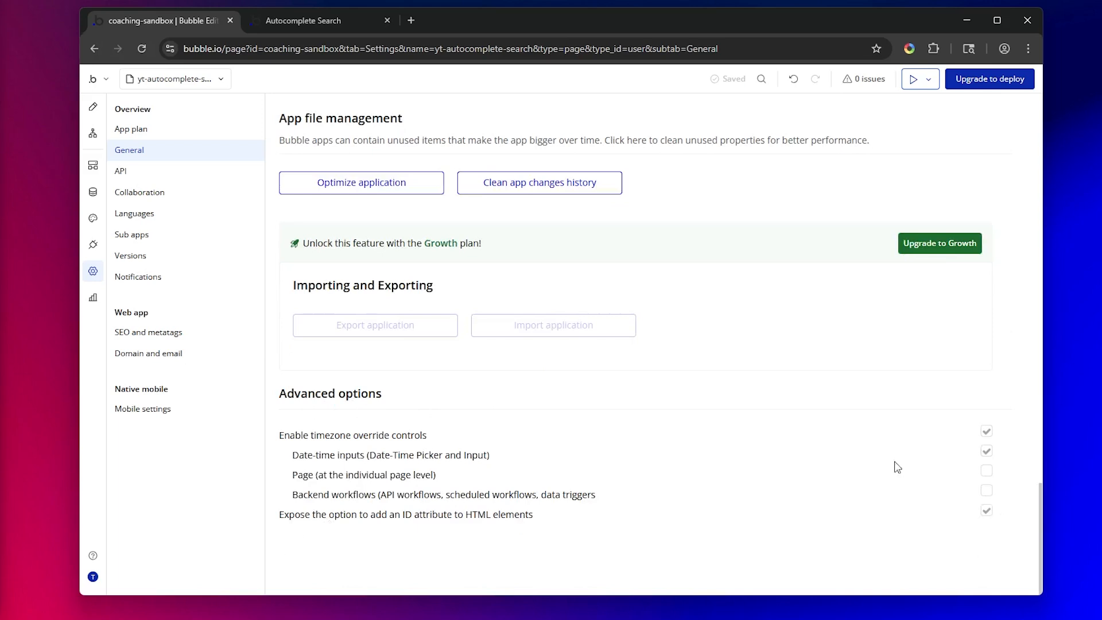
- Return to the page design and highlight the ID Attribute value of Input A
left_click(92, 107)
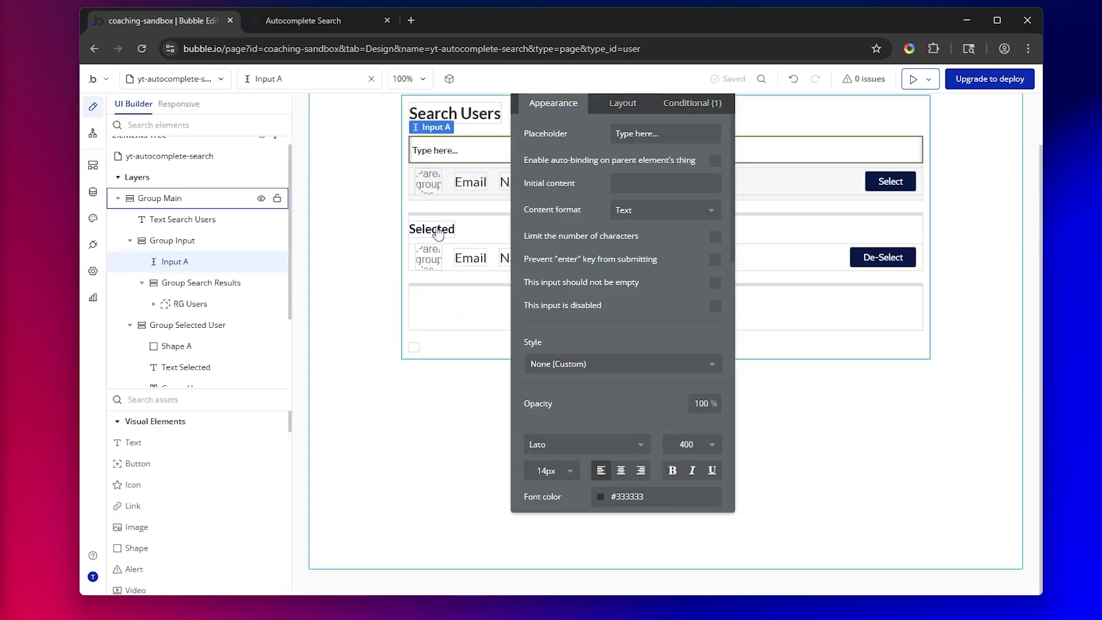
scroll(595, 399, "down", 10)
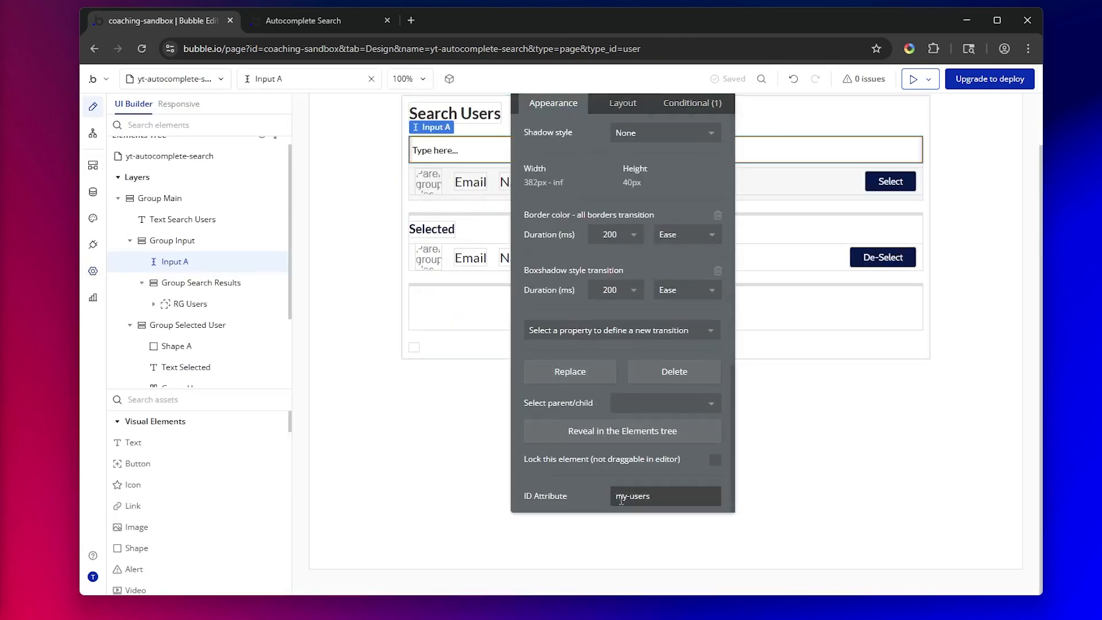
triple_click(625, 497)
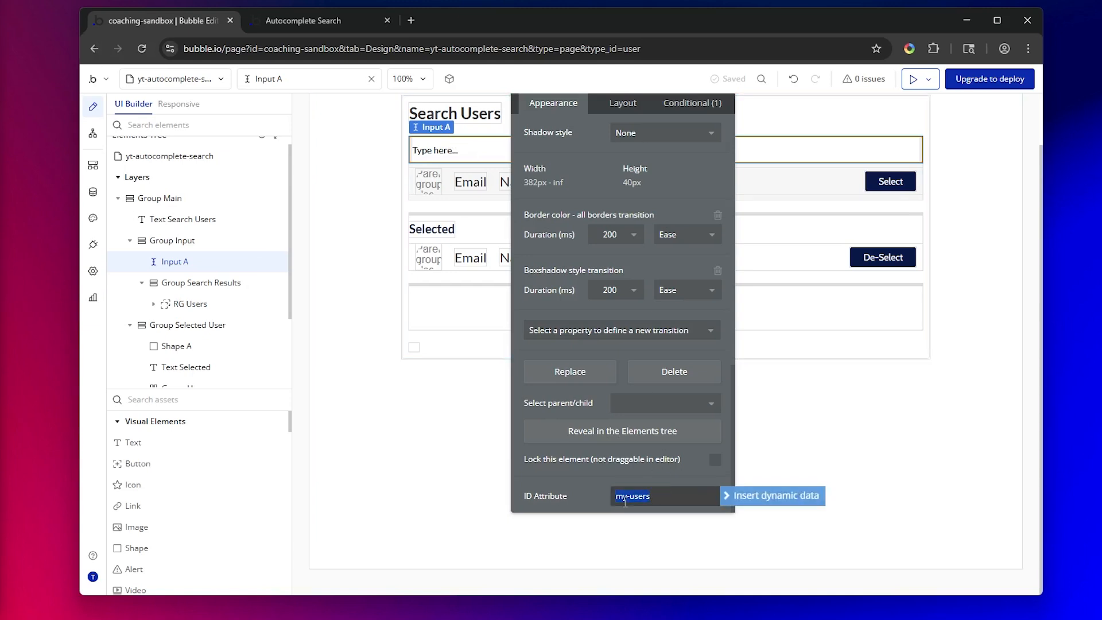
left_click(667, 495)
left_click(667, 495)
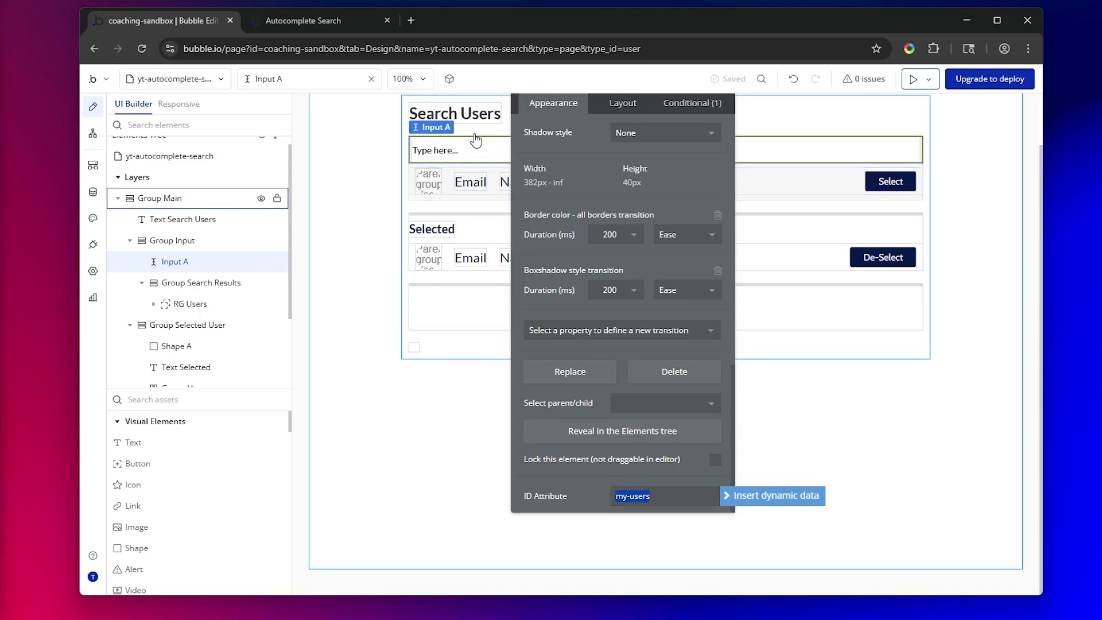
- Select the Fuzzysearch&Autocomplete A element on the page and look up its plugin element by searching the visual elements for "fuzz"
left_click_drag(568, 193, 634, 241)
left_click(415, 347)
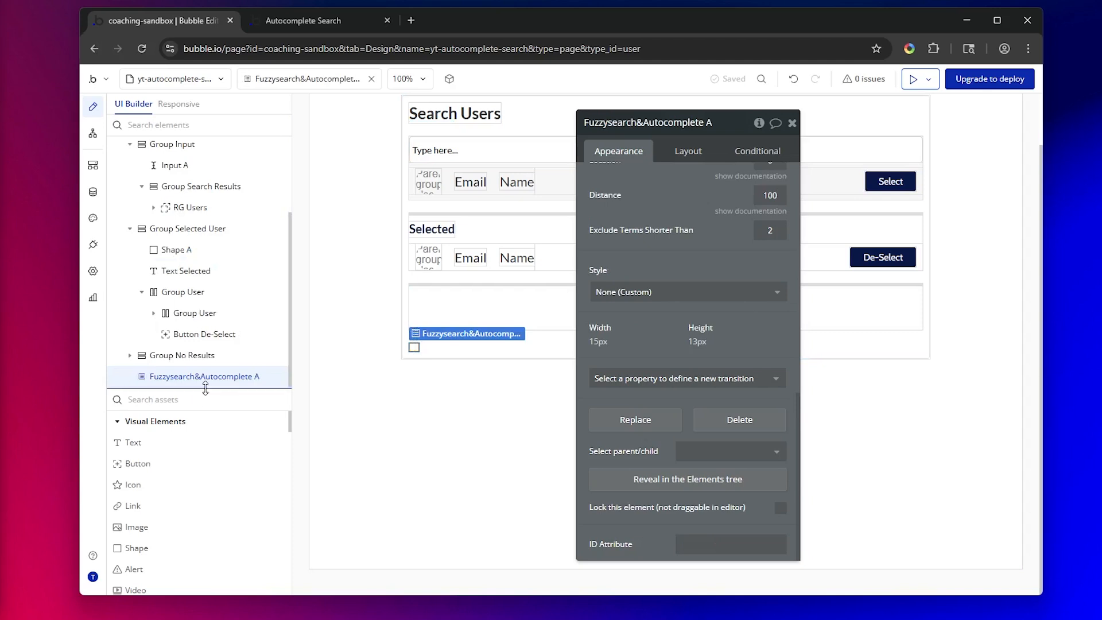
left_click_drag(205, 381, 192, 328)
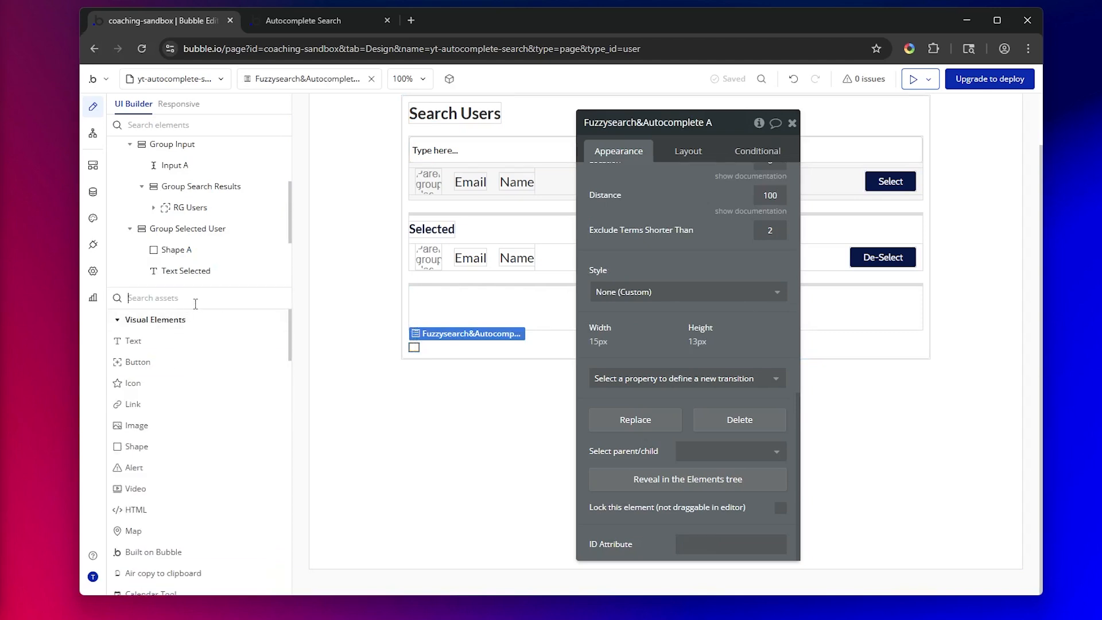
type("fuzz")
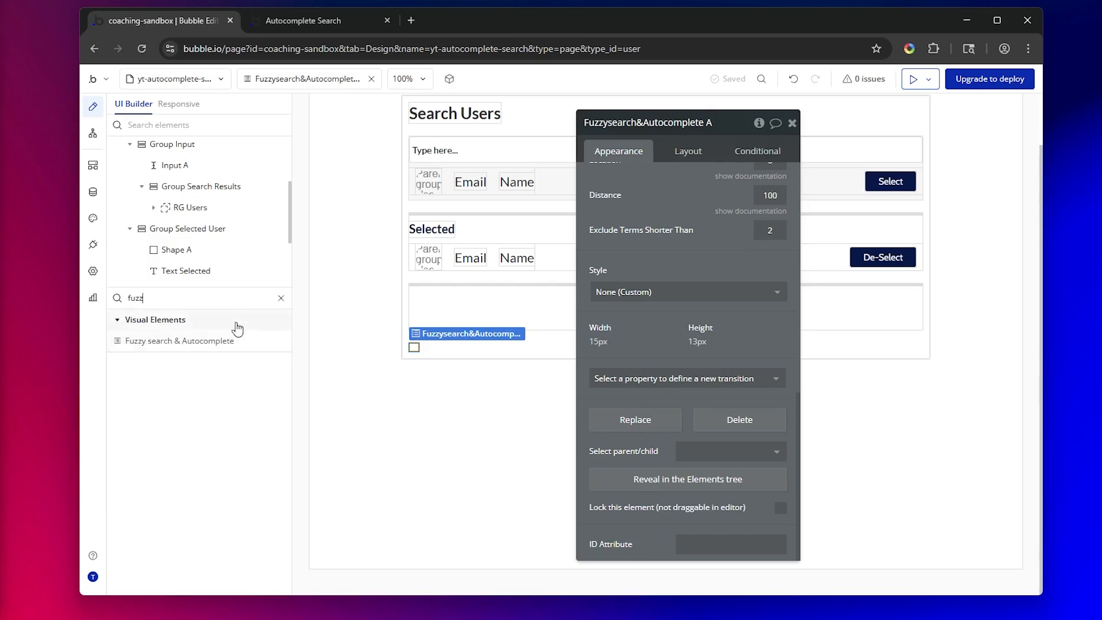
left_click(281, 297)
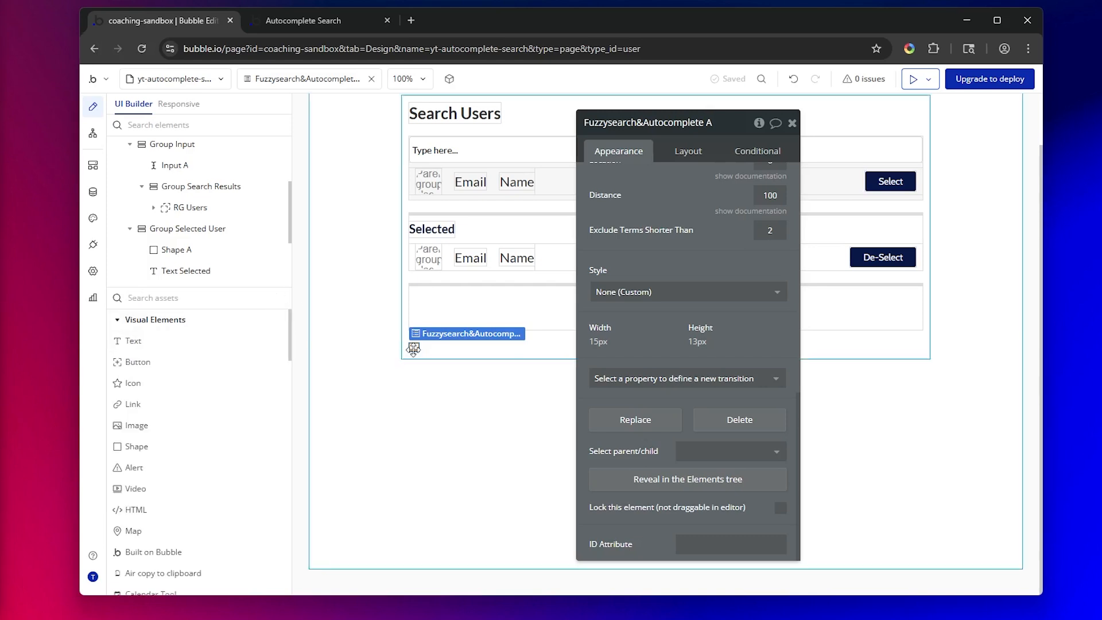
- Review the data type, Search for Users data source and search field choices of Fuzzysearch&Autocomplete A
scroll(684, 321, "up", 10)
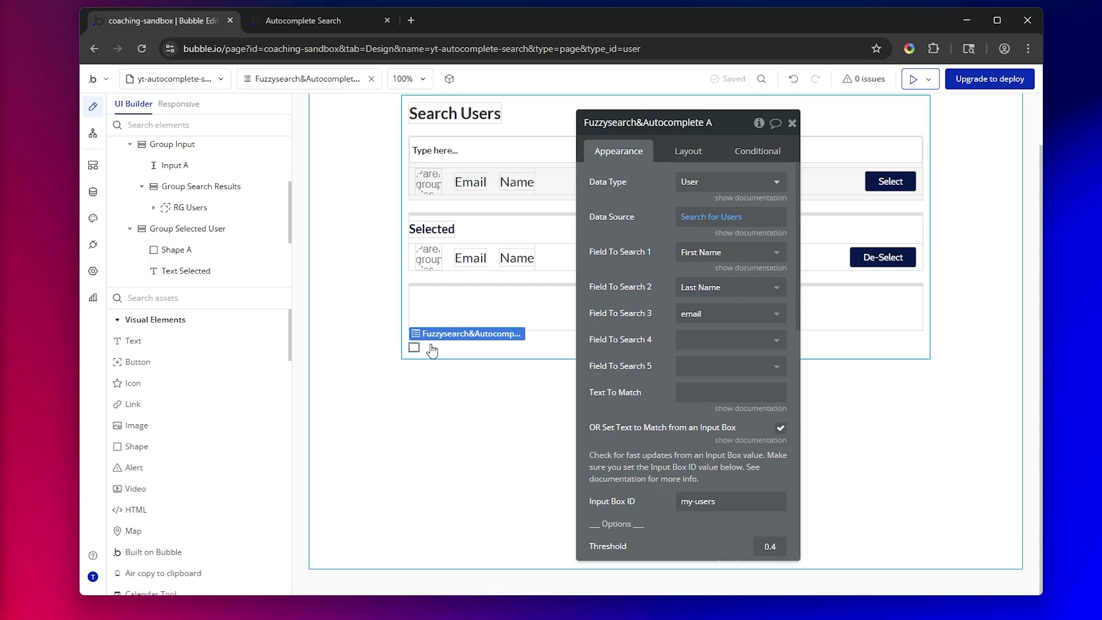
left_click_drag(653, 300, 654, 312)
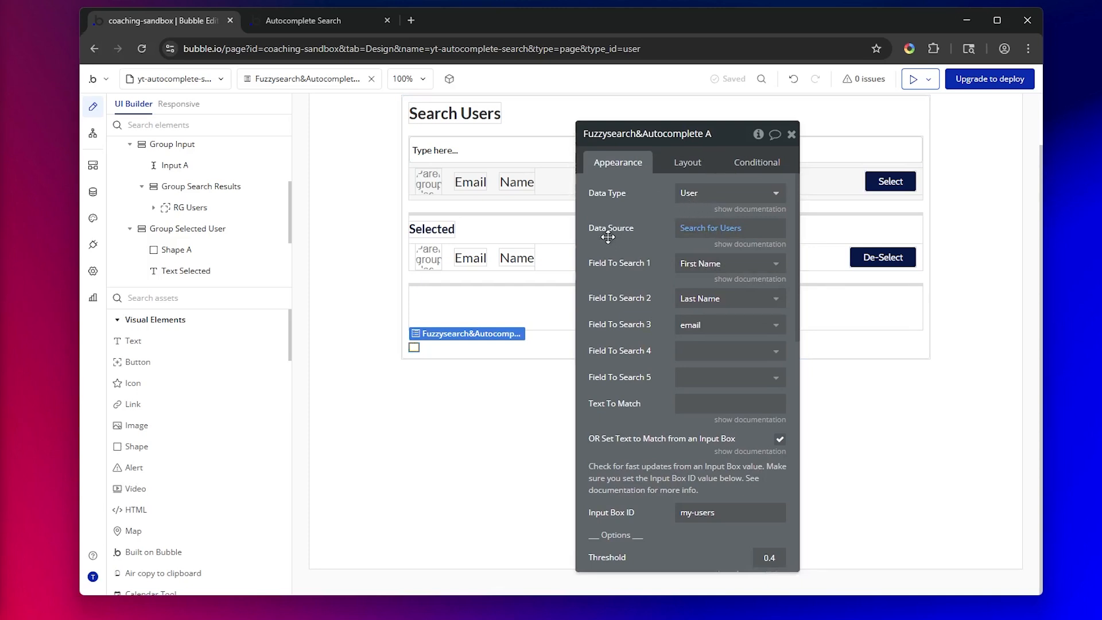
left_click(712, 234)
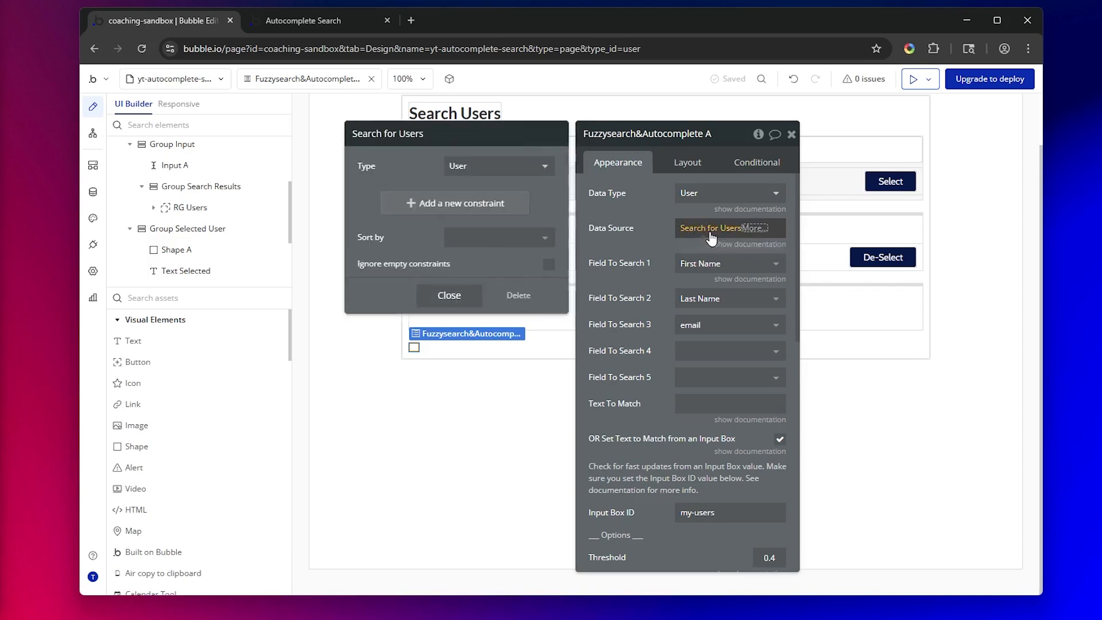
left_click(631, 238)
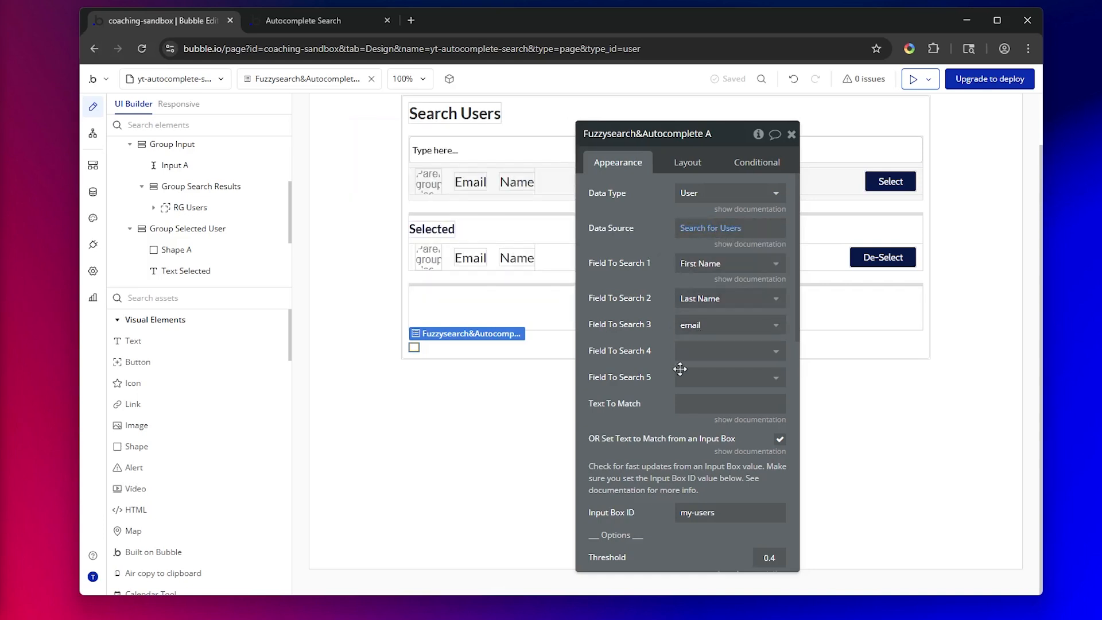
left_click(697, 270)
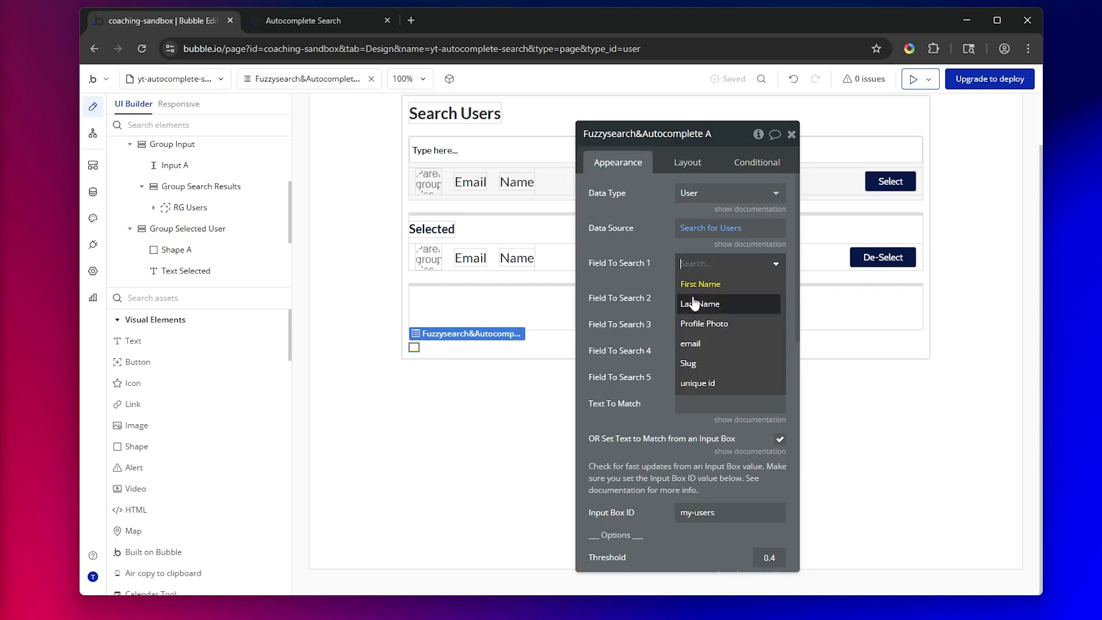
left_click(634, 304)
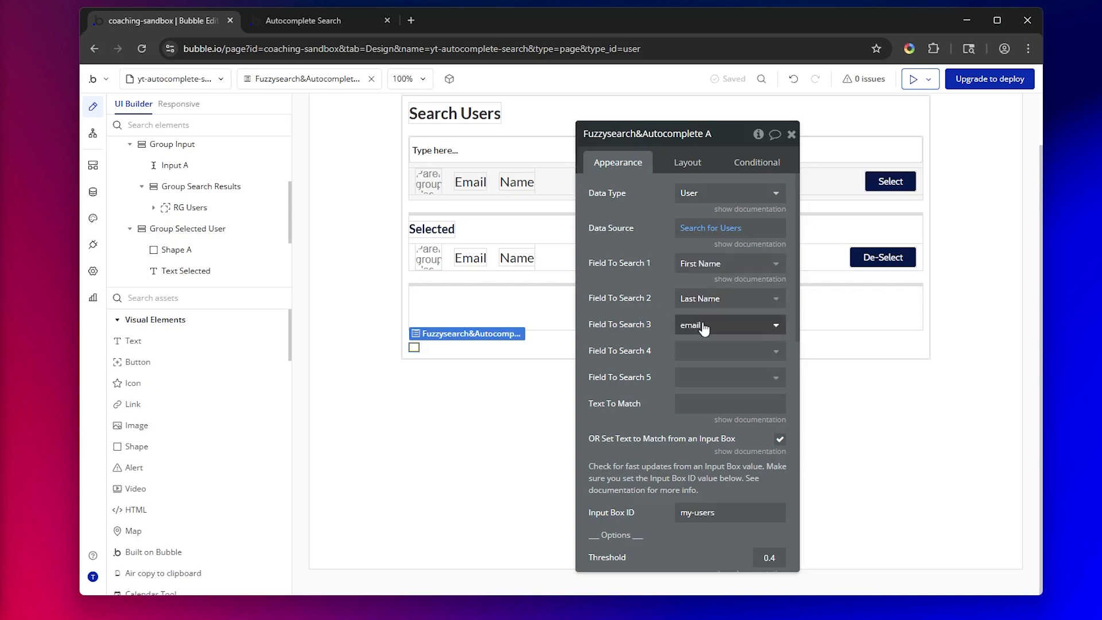
left_click(705, 263)
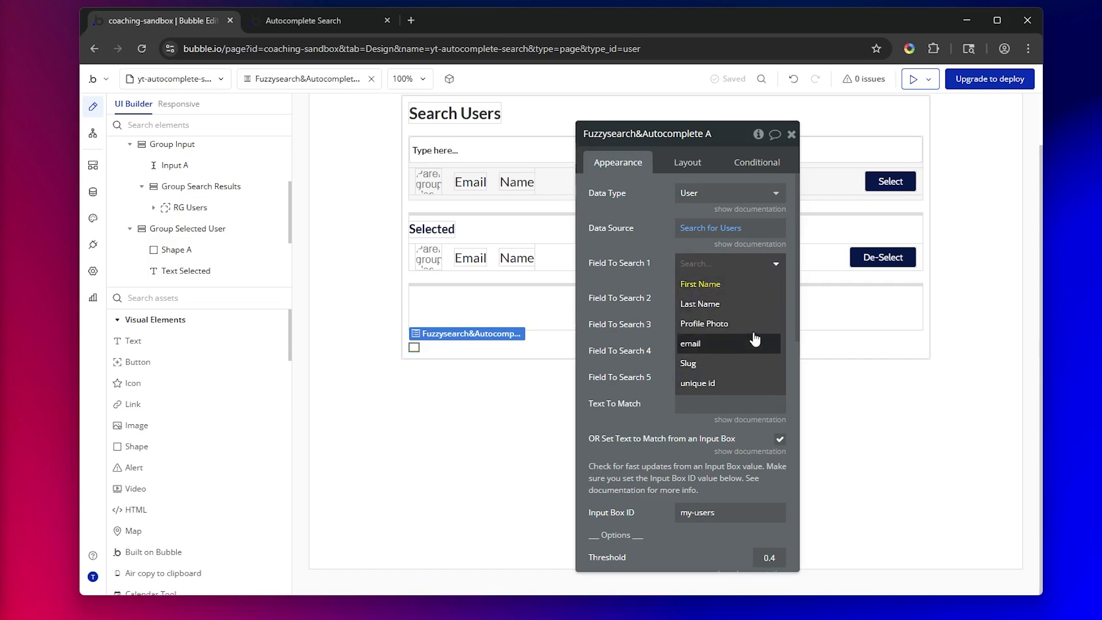
left_click(652, 298)
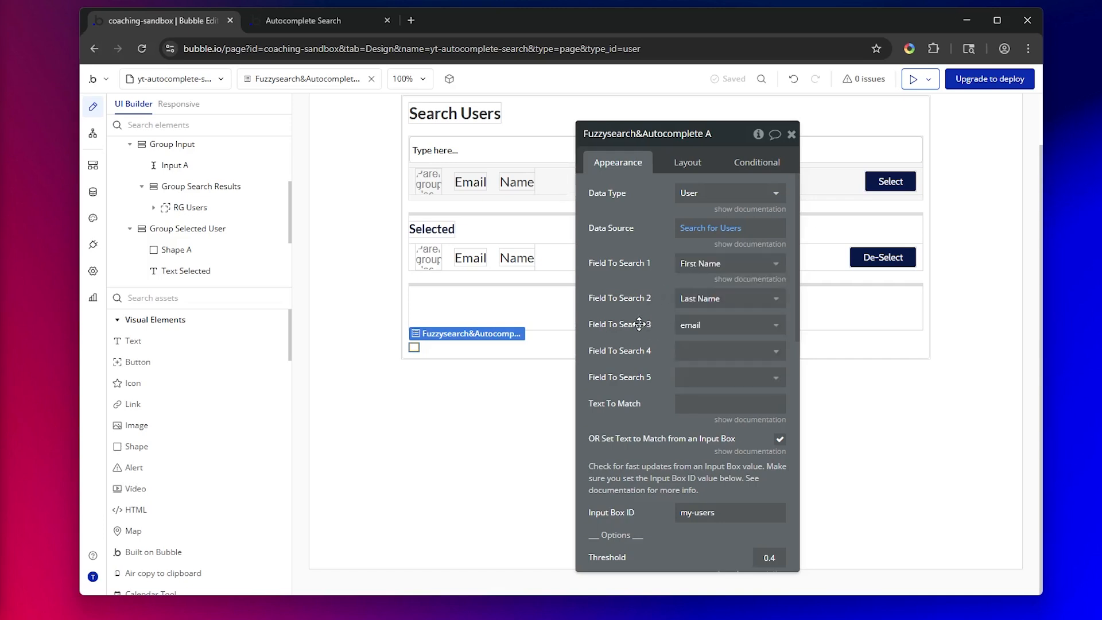
- Examine the input box matching settings of Fuzzysearch&Autocomplete A and highlight its Input Box ID value
scroll(637, 326, "down", 3)
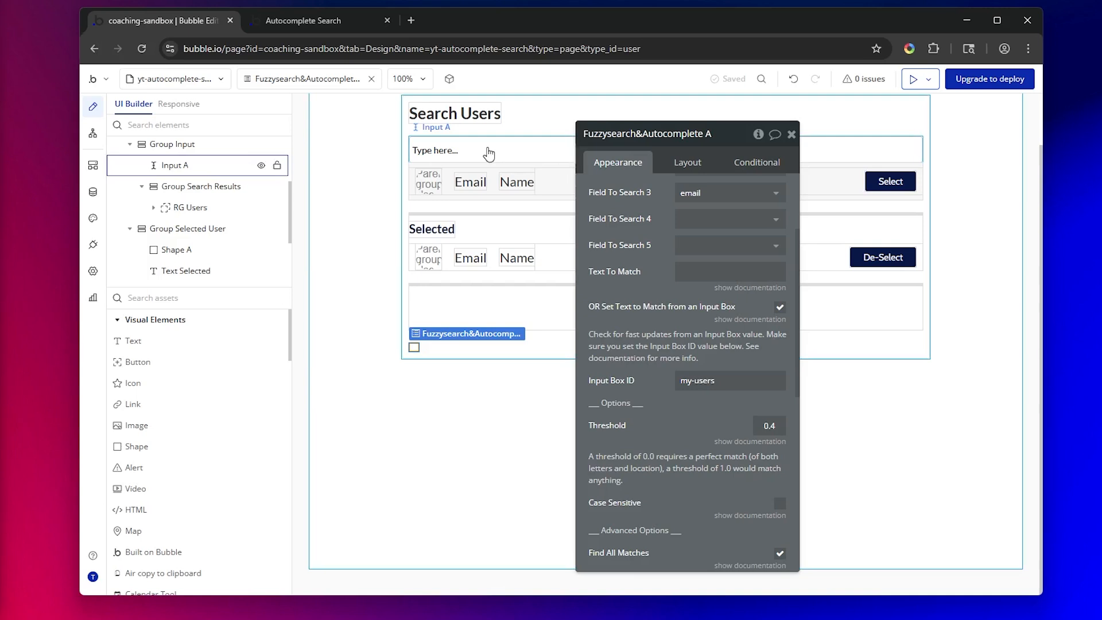
scroll(660, 378, "down", 3)
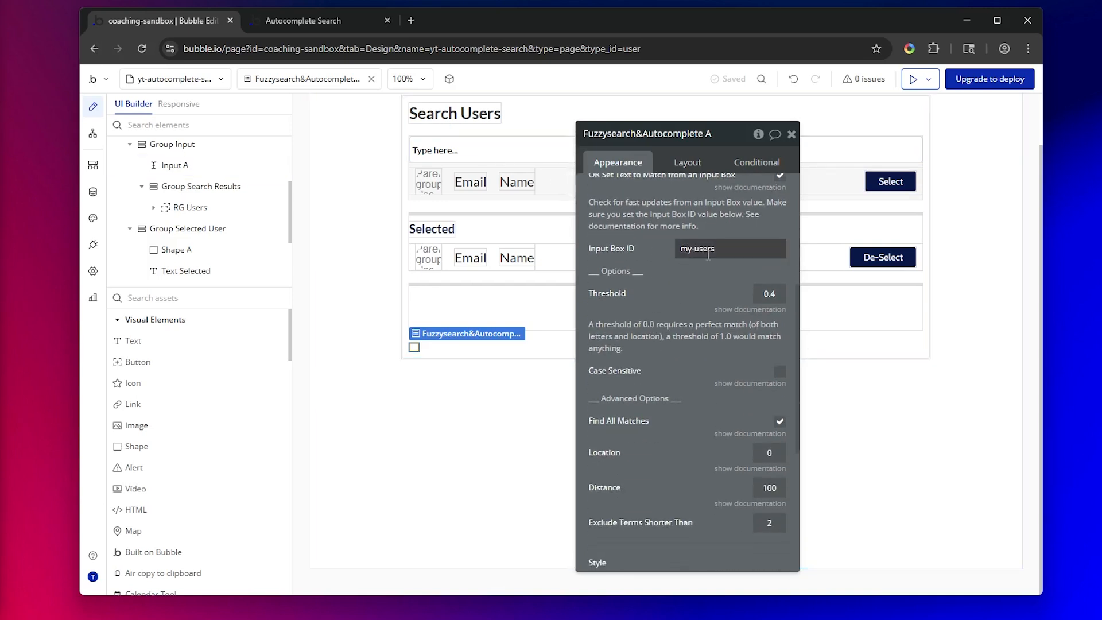
scroll(708, 255, "up", 3)
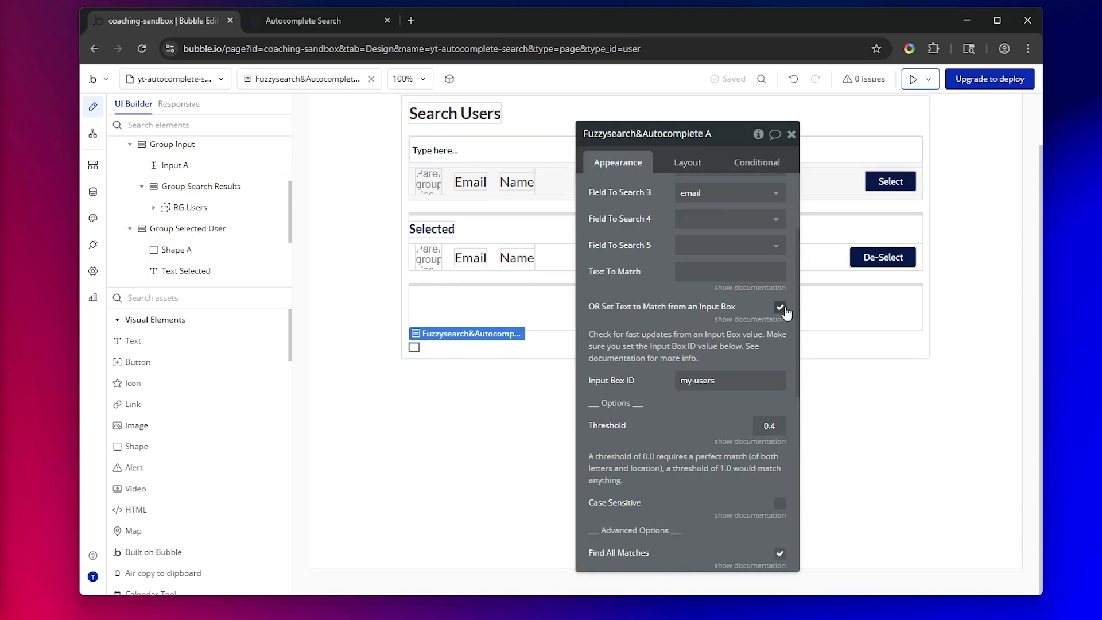
double_click(697, 386)
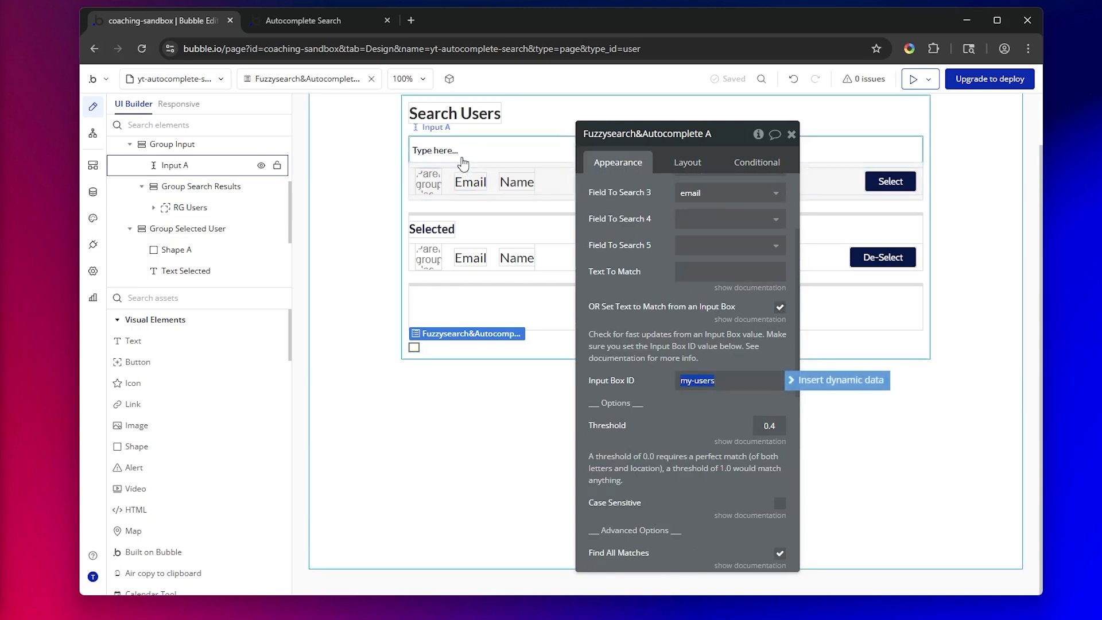
- Try Input A's value as the Text To Match of Fuzzysearch&Autocomplete A, and clear the expression again
left_click(710, 270)
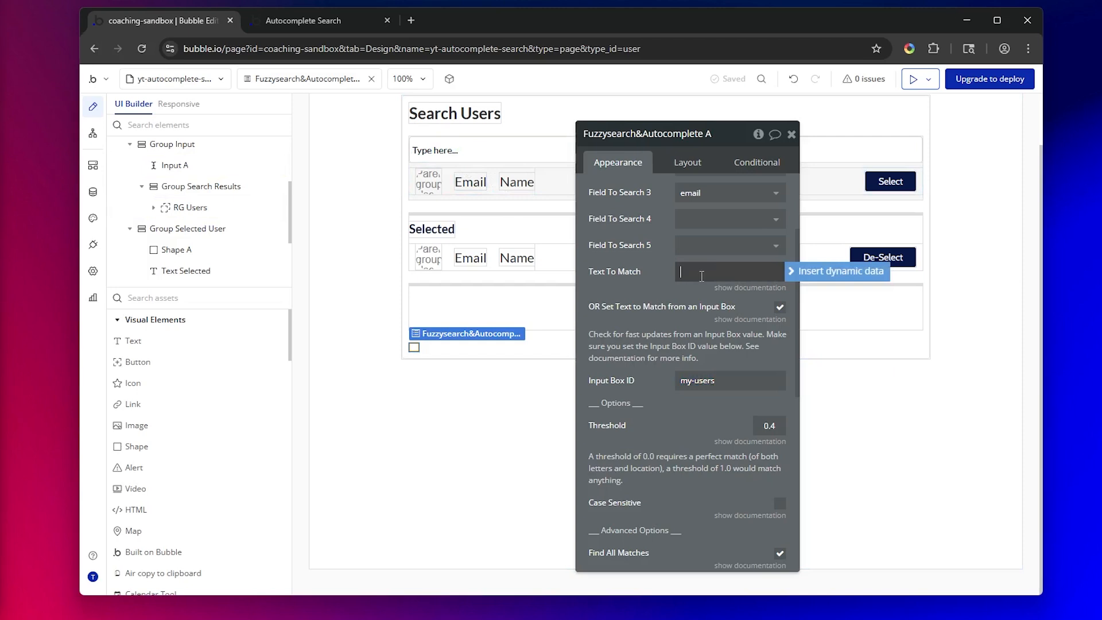
left_click(838, 271)
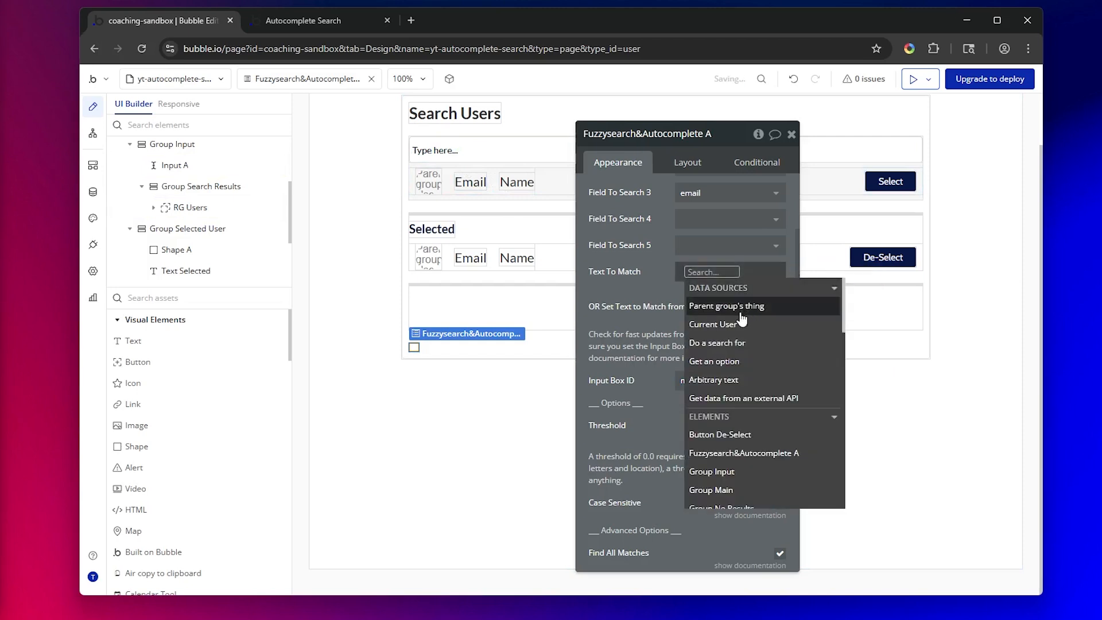
type("input")
left_click(750, 322)
left_click(741, 310)
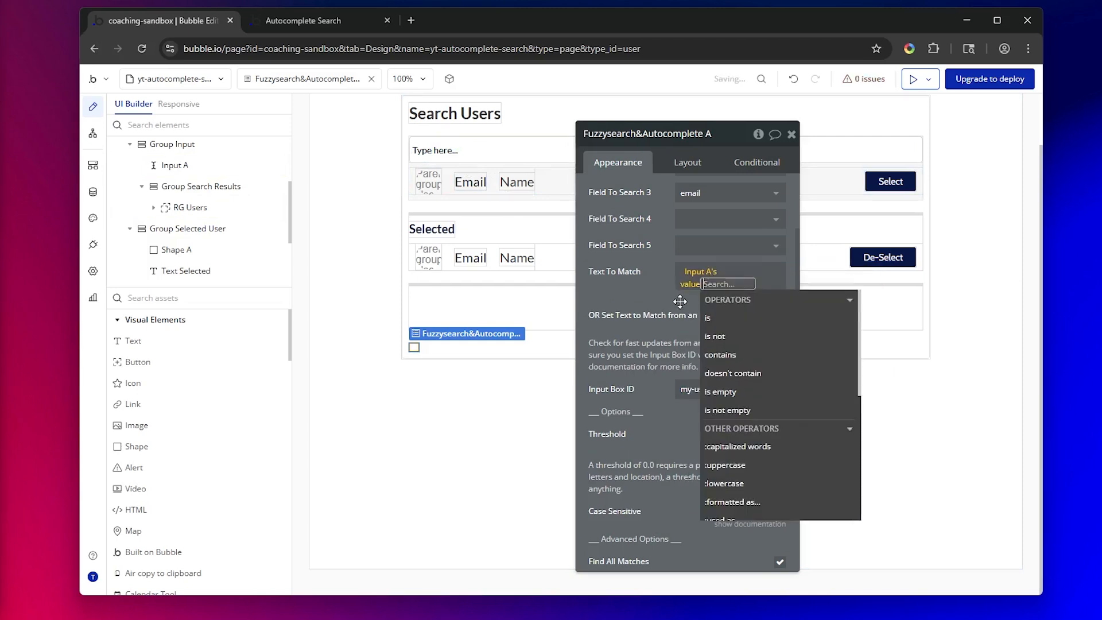
left_click(681, 301)
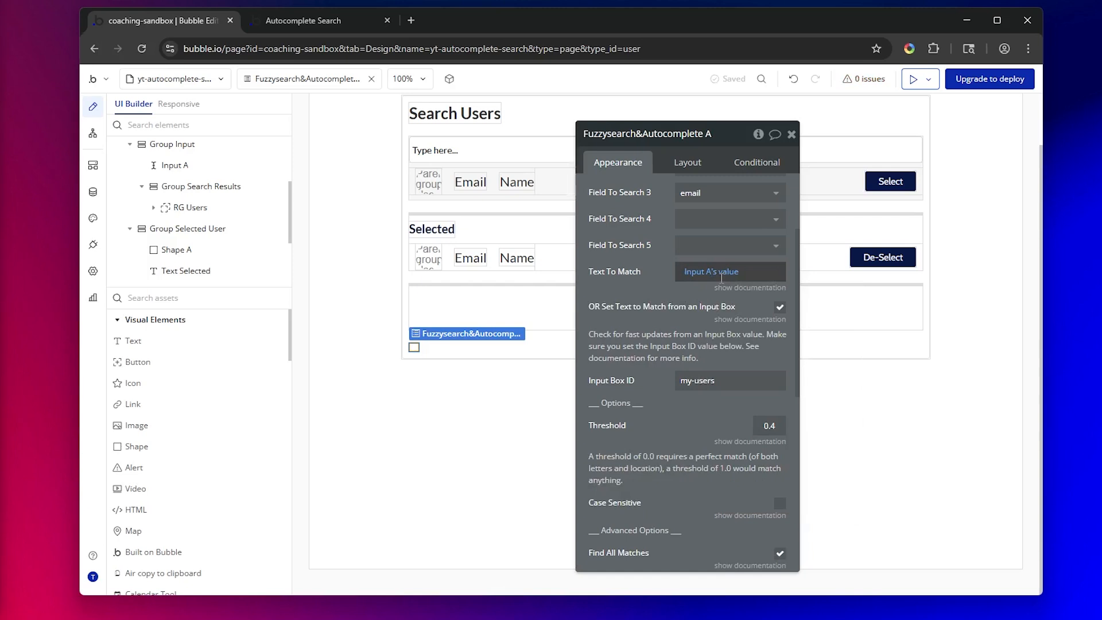
right_click(764, 273)
left_click(827, 315)
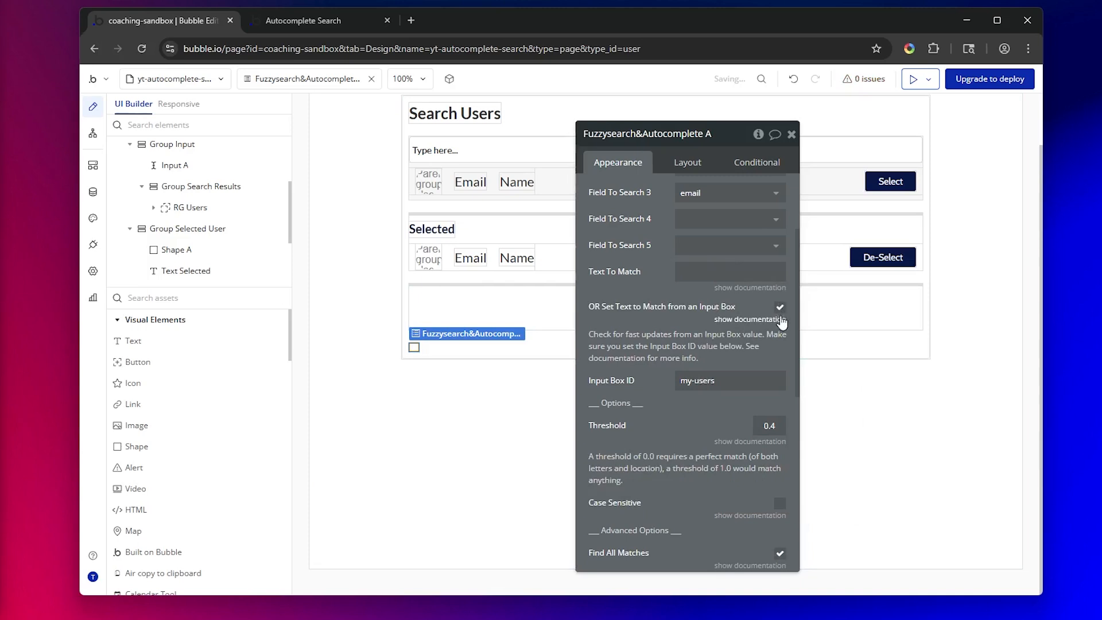
- Review the threshold, case sensitivity and advanced matching options of Fuzzysearch&Autocomplete A
scroll(776, 316, "down", 3)
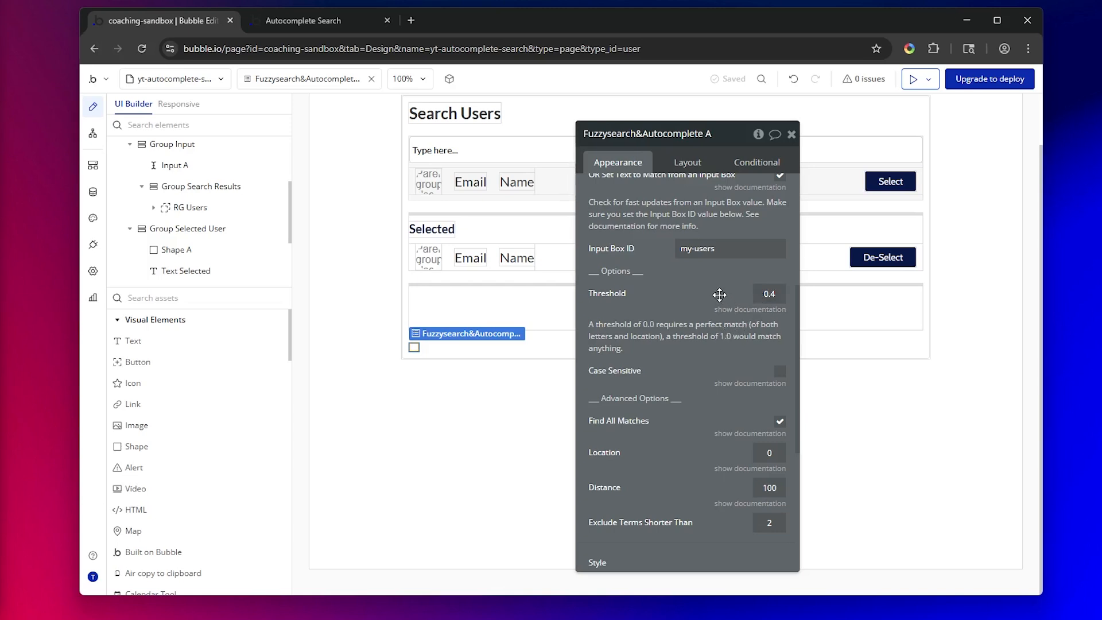
scroll(719, 297, "down", 1)
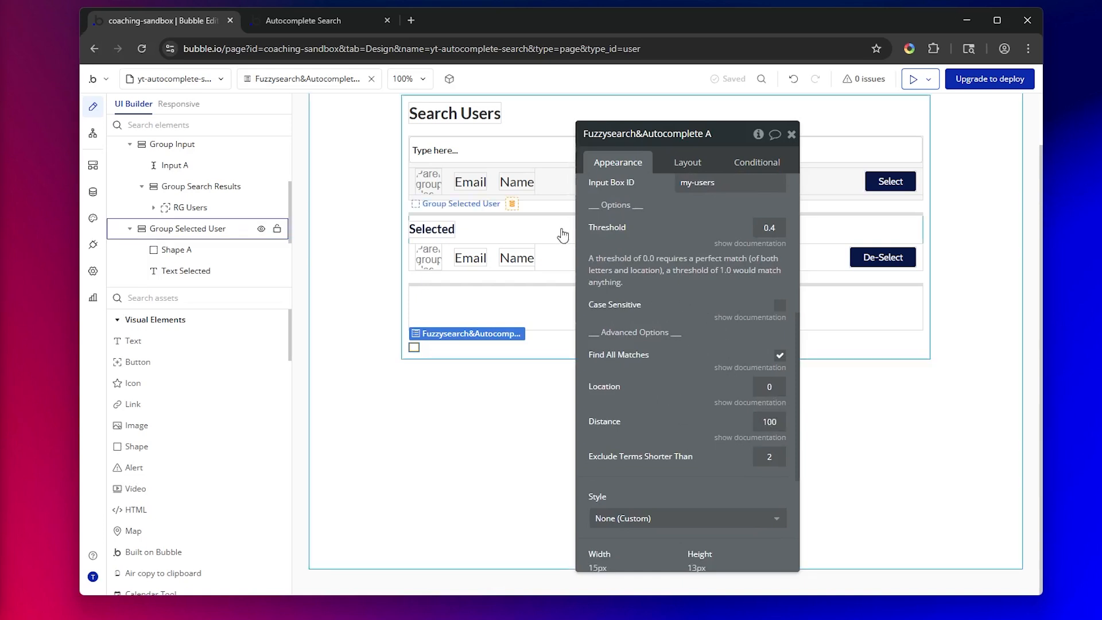
- Inspect the data source of the RG Users repeating group and the available plugin states, keeping 's Matches selected
left_click(558, 204)
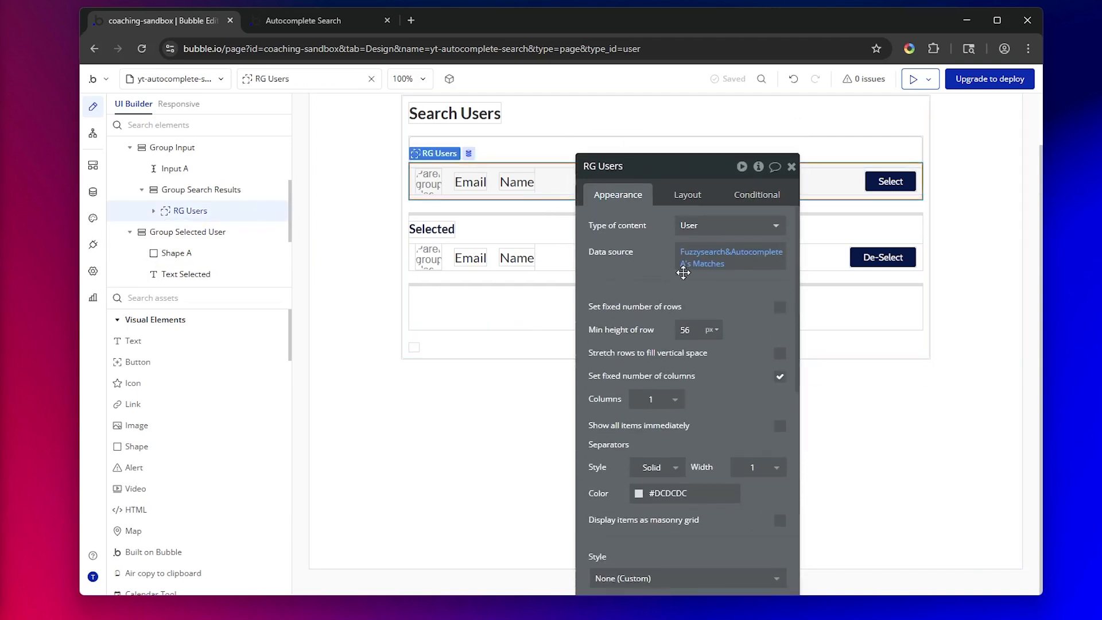
left_click(741, 263)
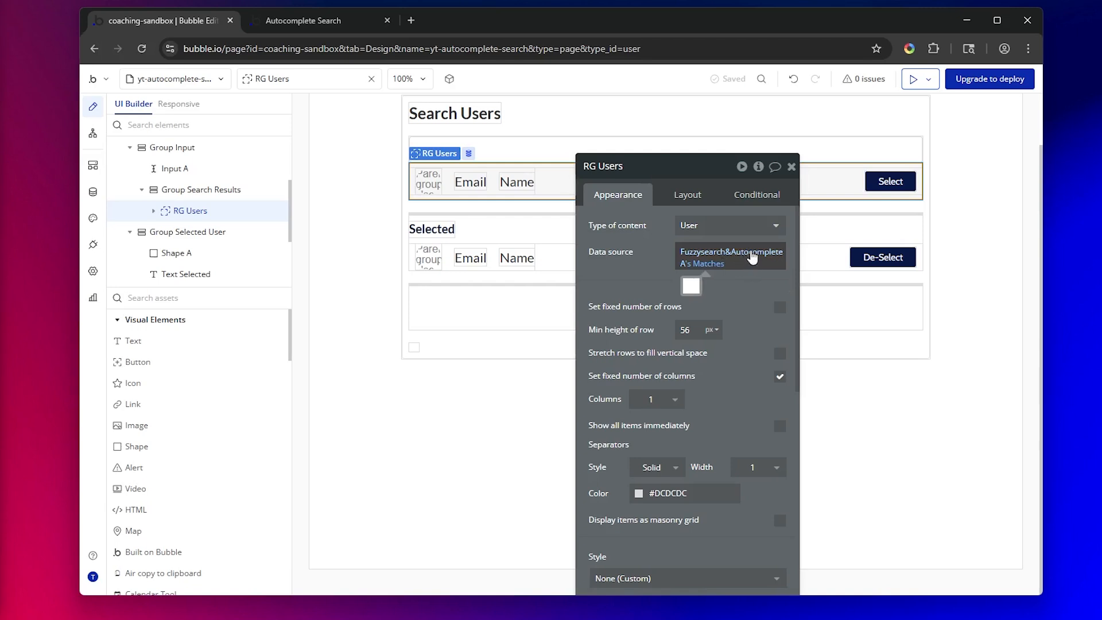
left_click(718, 262)
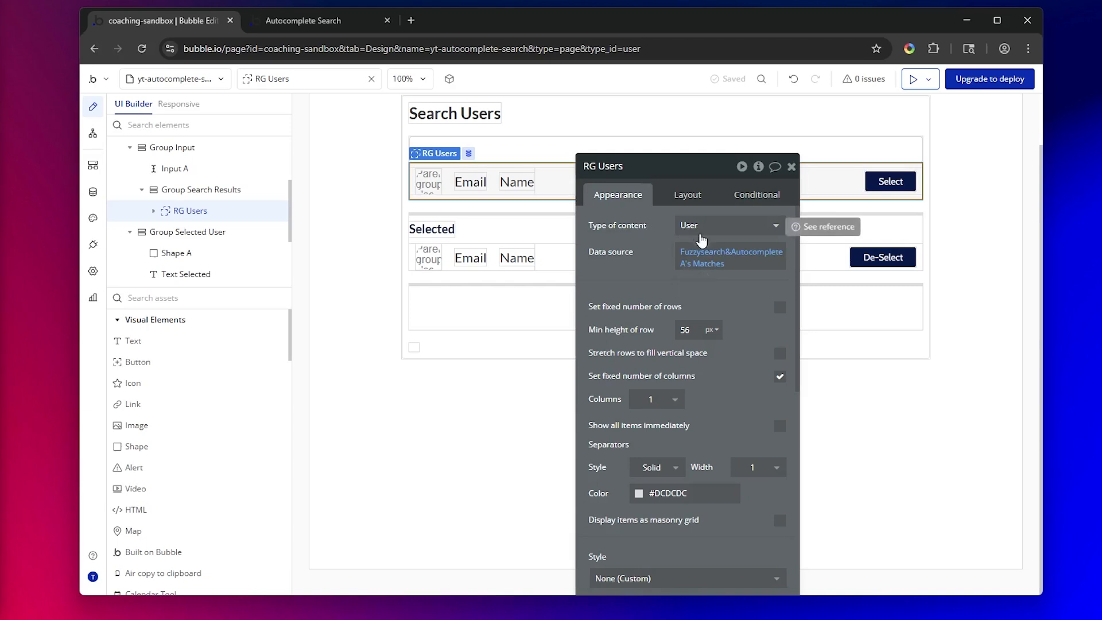
left_click(718, 262)
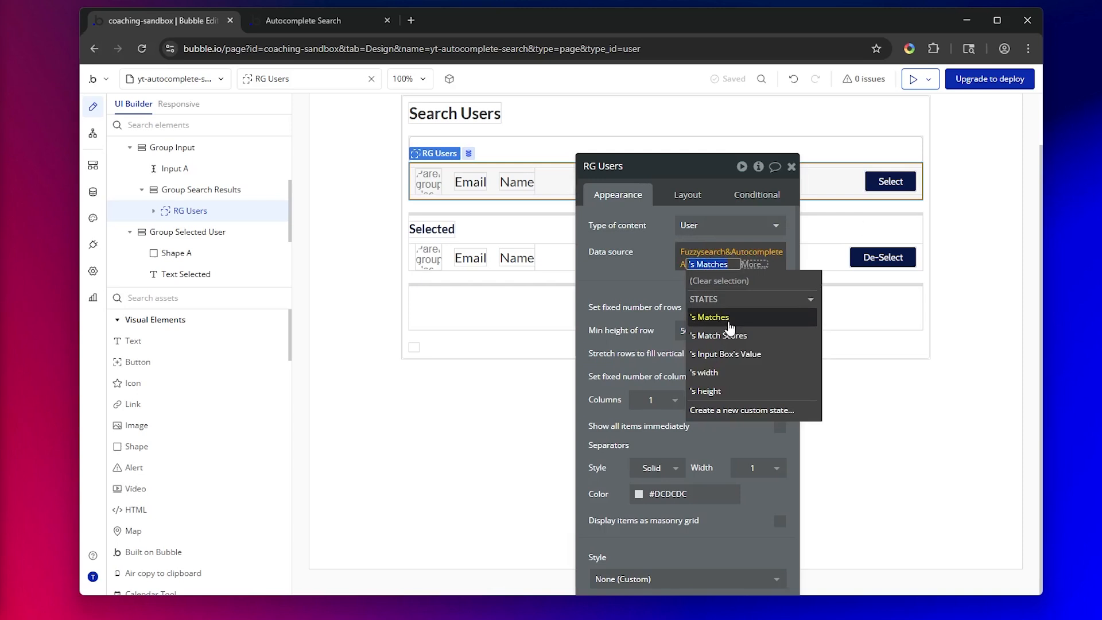
left_click(725, 319)
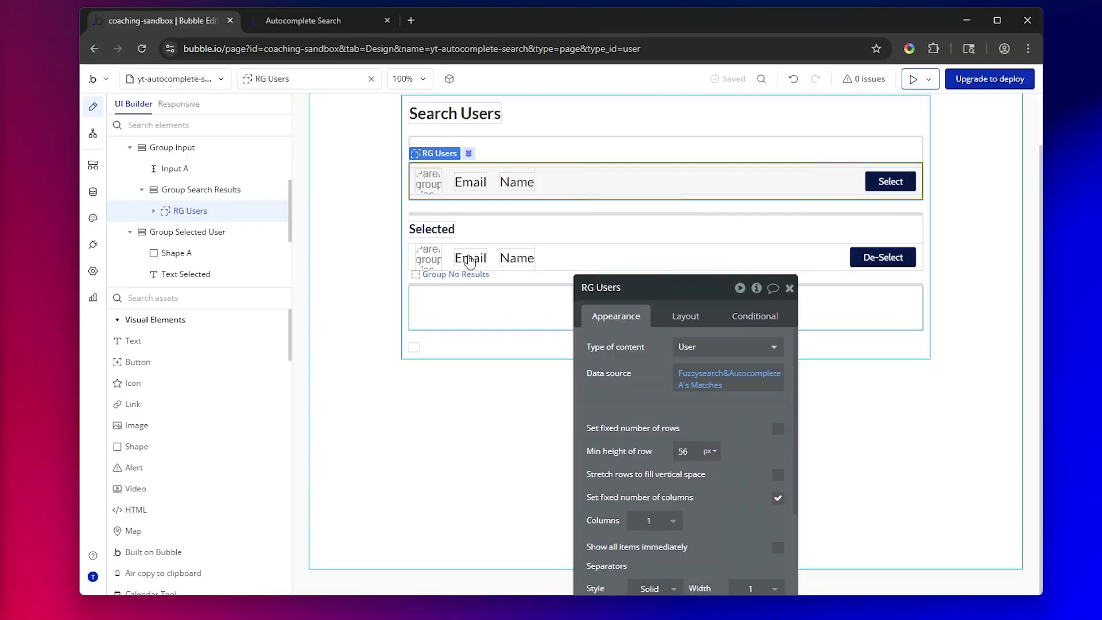
- Inspect Group Selected User, its De-Select button and Group No Results, checking the page-load visibility and collapse settings of both groups
left_click(505, 235)
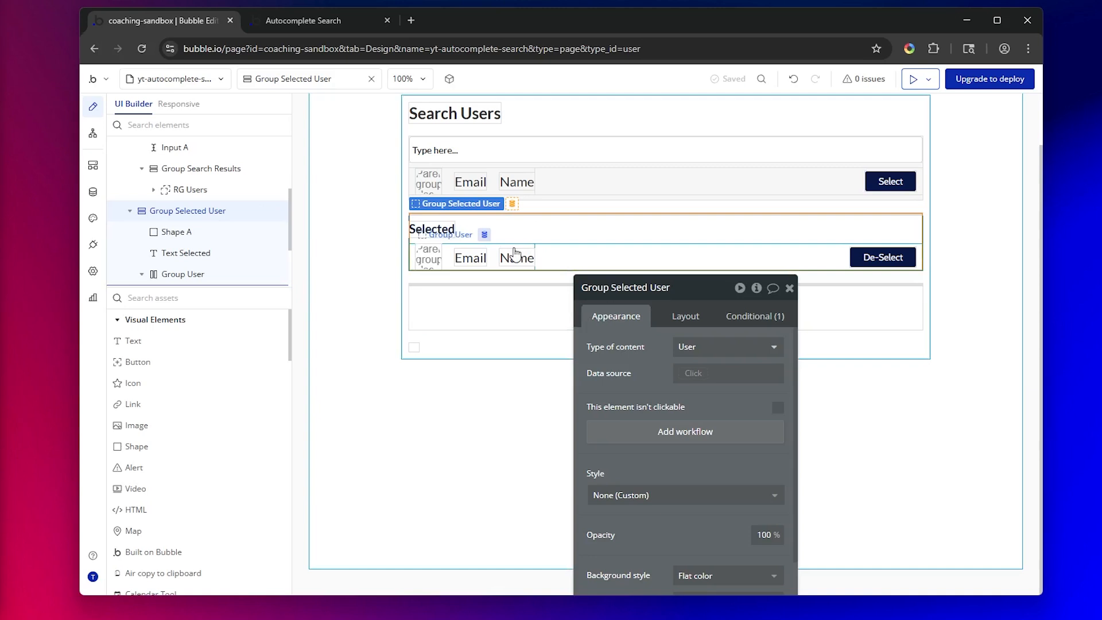
left_click(872, 260)
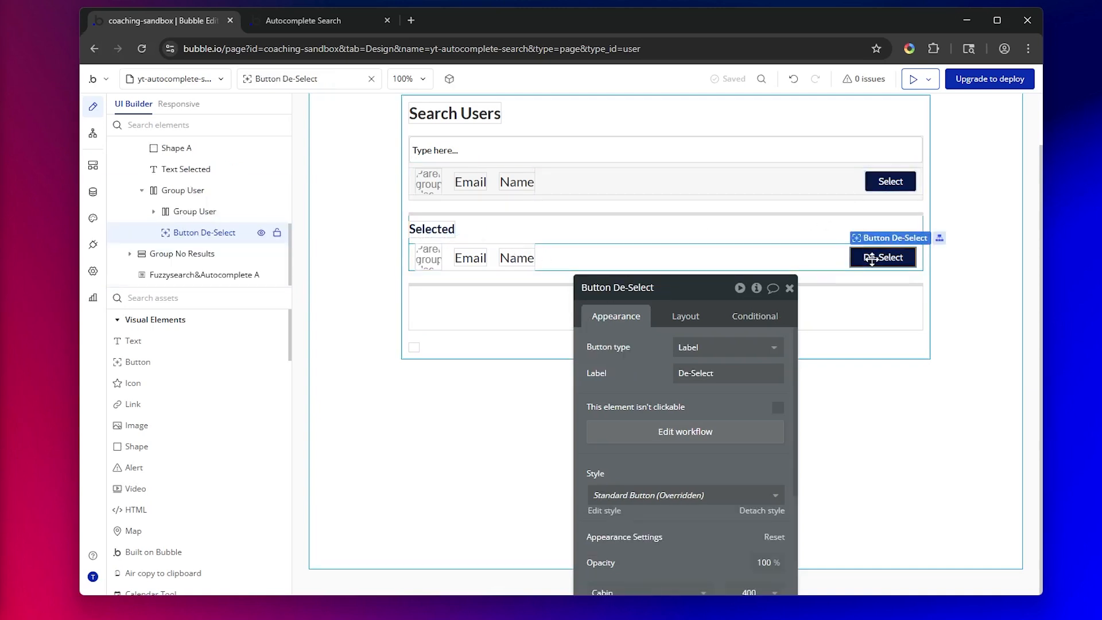
left_click(531, 325)
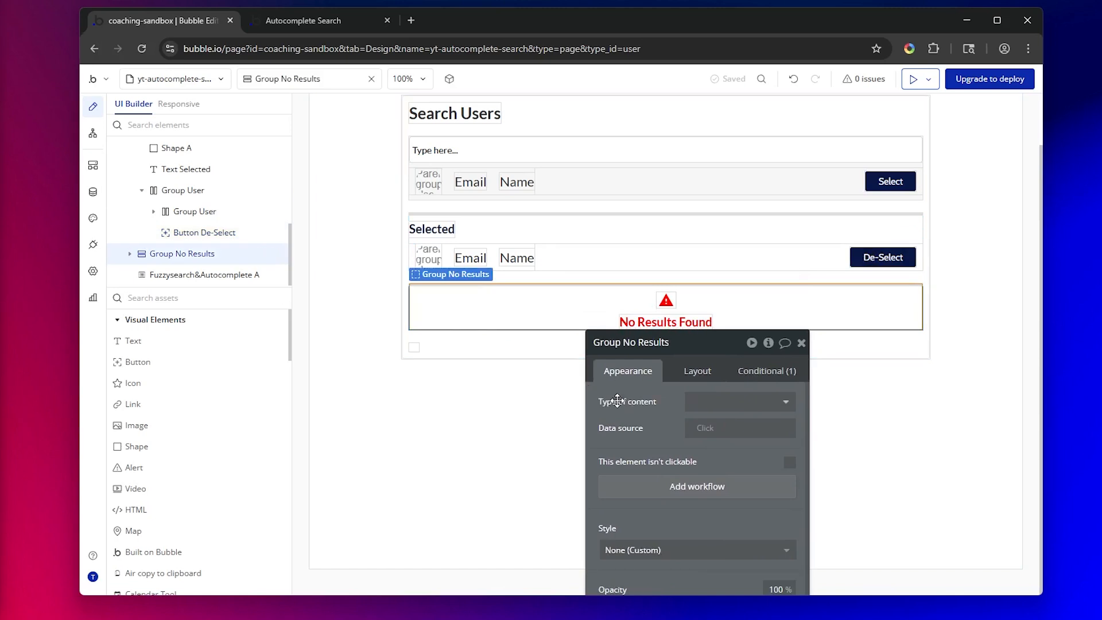
left_click_drag(637, 345, 192, 161)
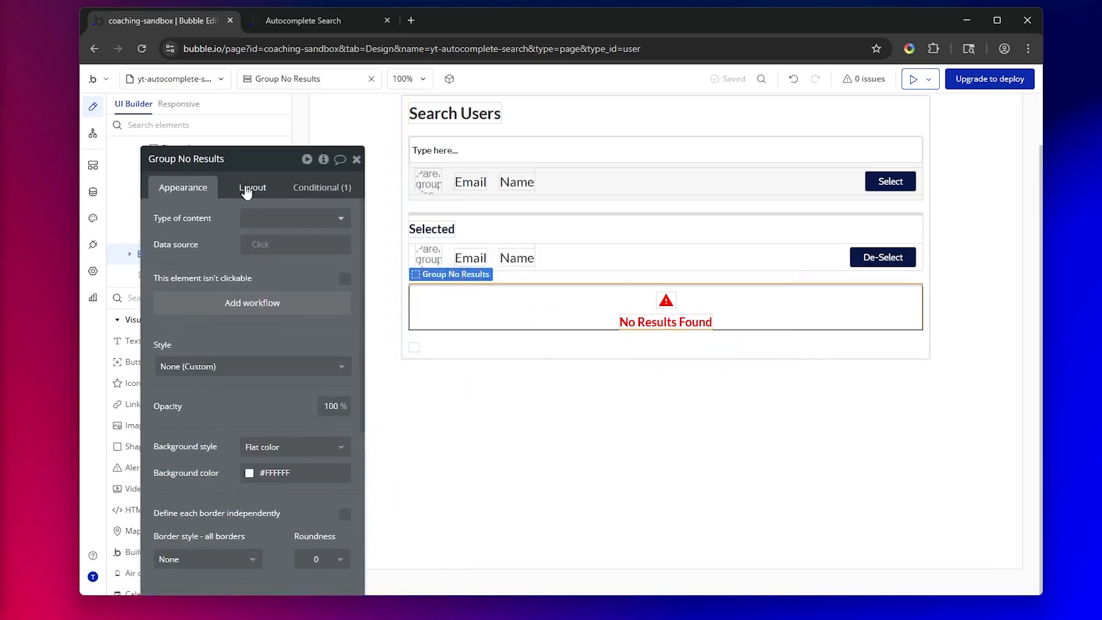
left_click(247, 191)
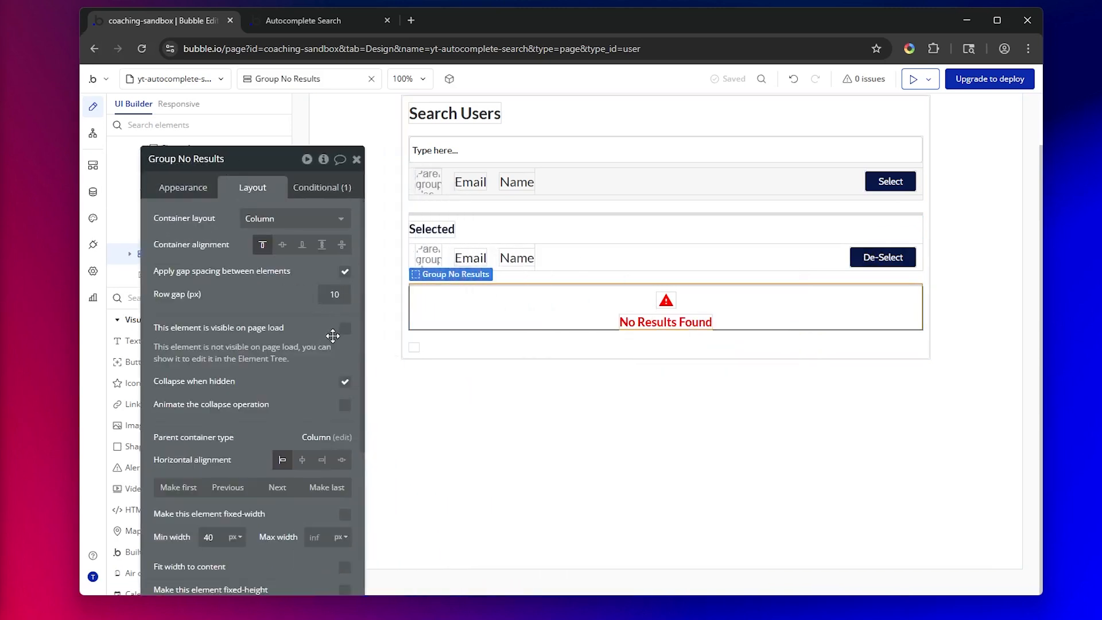
left_click(525, 236)
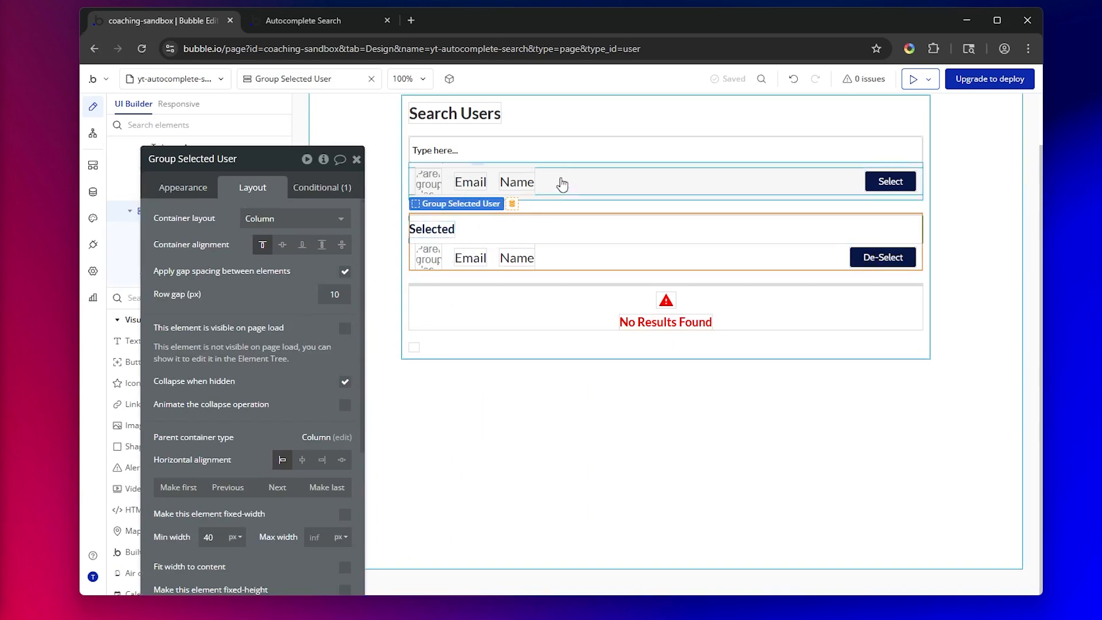
left_click_drag(225, 257, 264, 359)
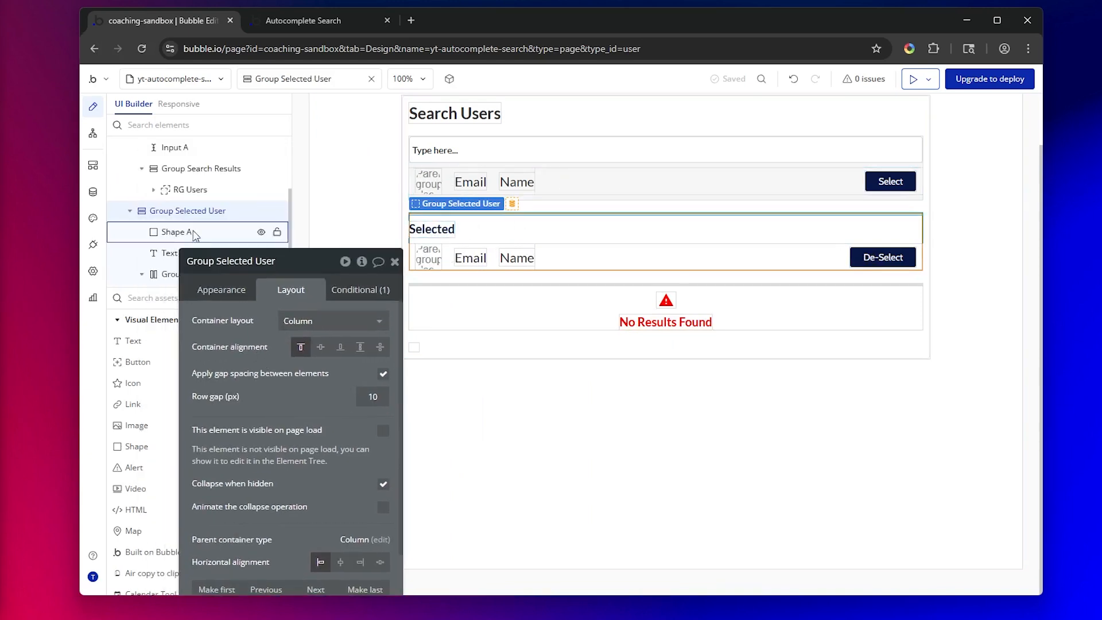
- Inspect the visibility conditions of Group Search Results, Group Selected User and Group No Results, including the content type of Group Selected User
left_click(187, 174)
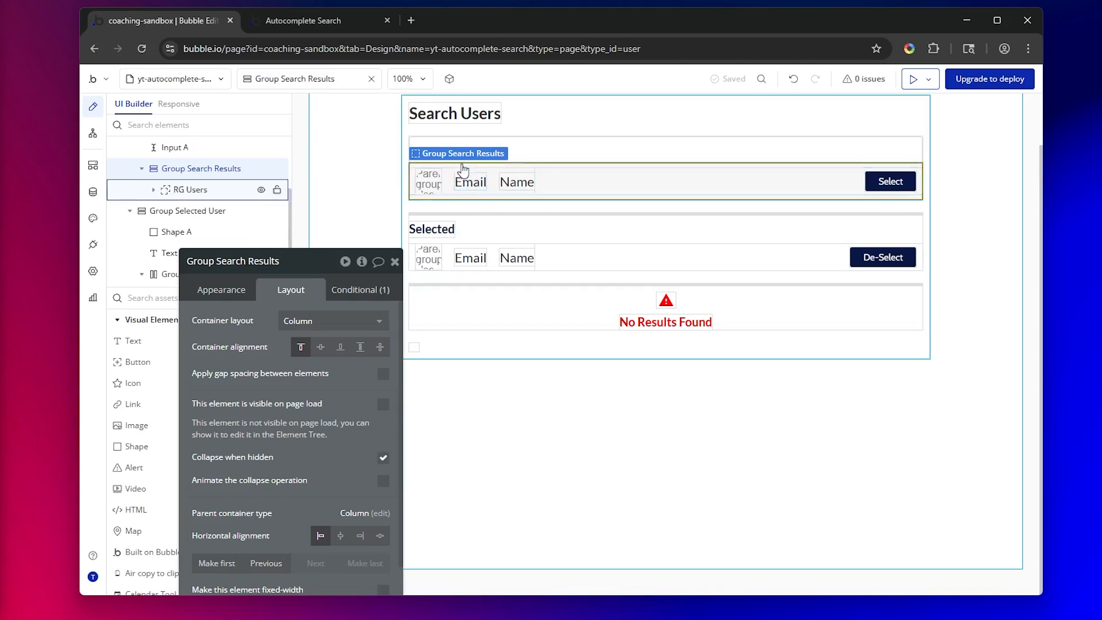
left_click(355, 285)
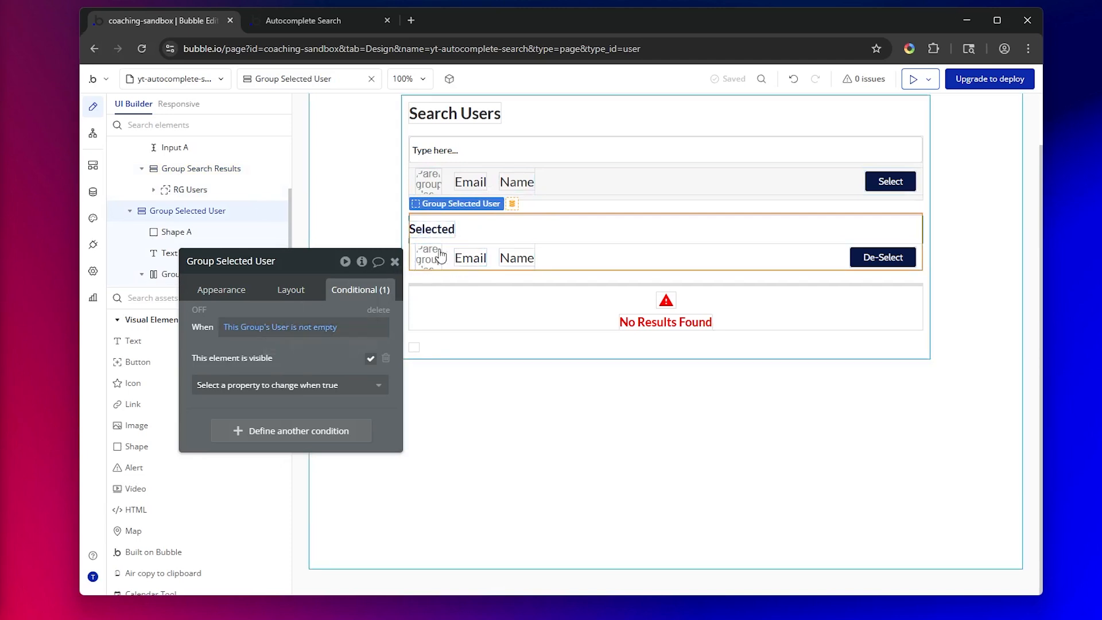
left_click(202, 290)
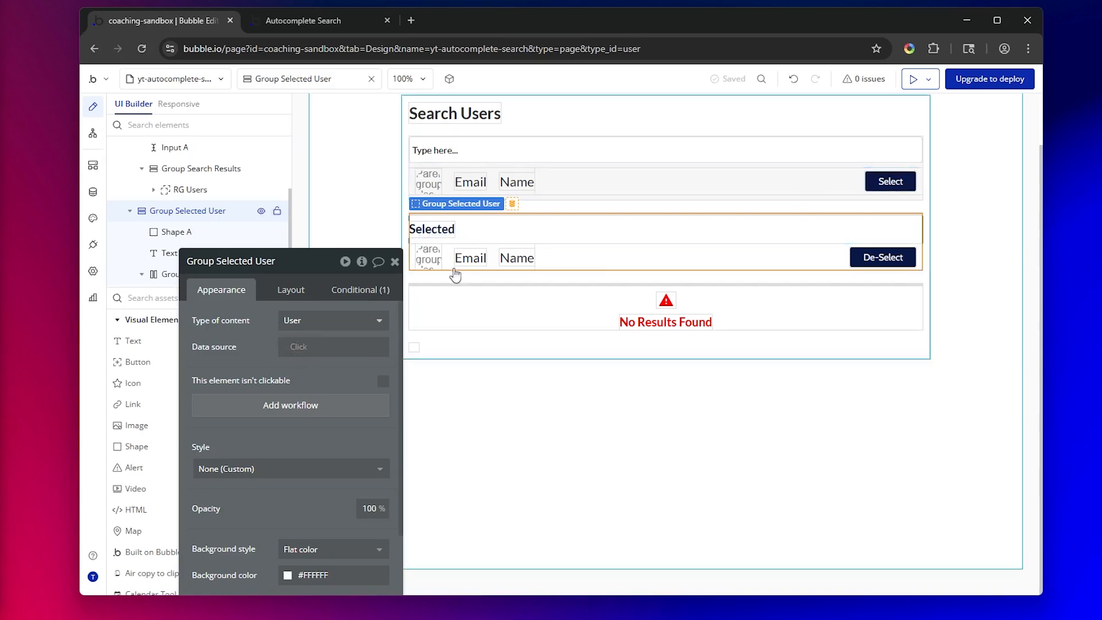
left_click(376, 290)
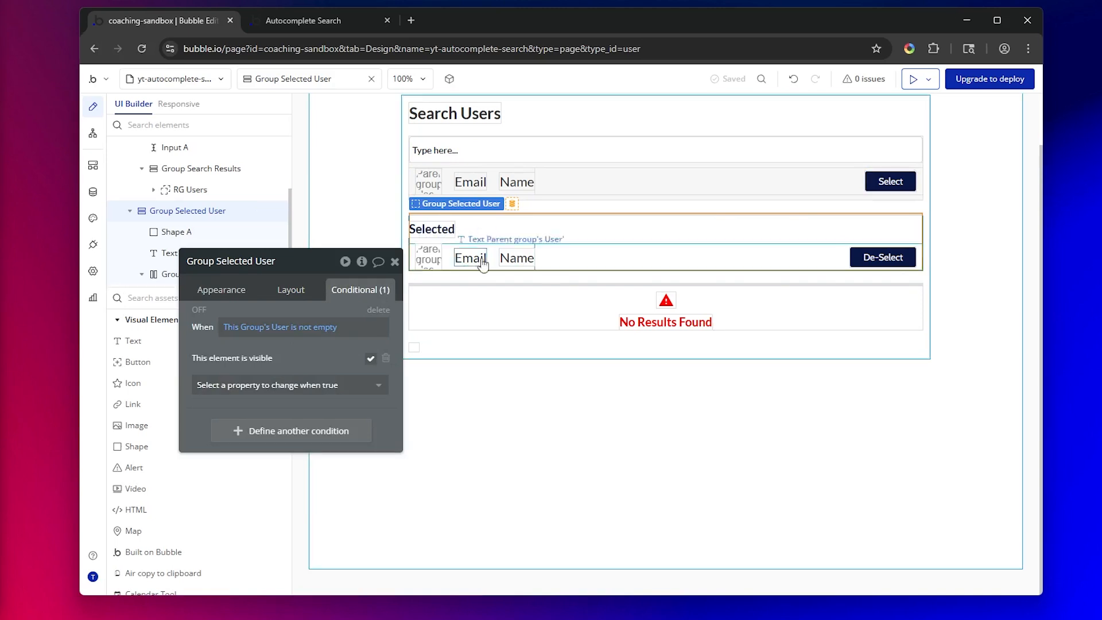
left_click(522, 320)
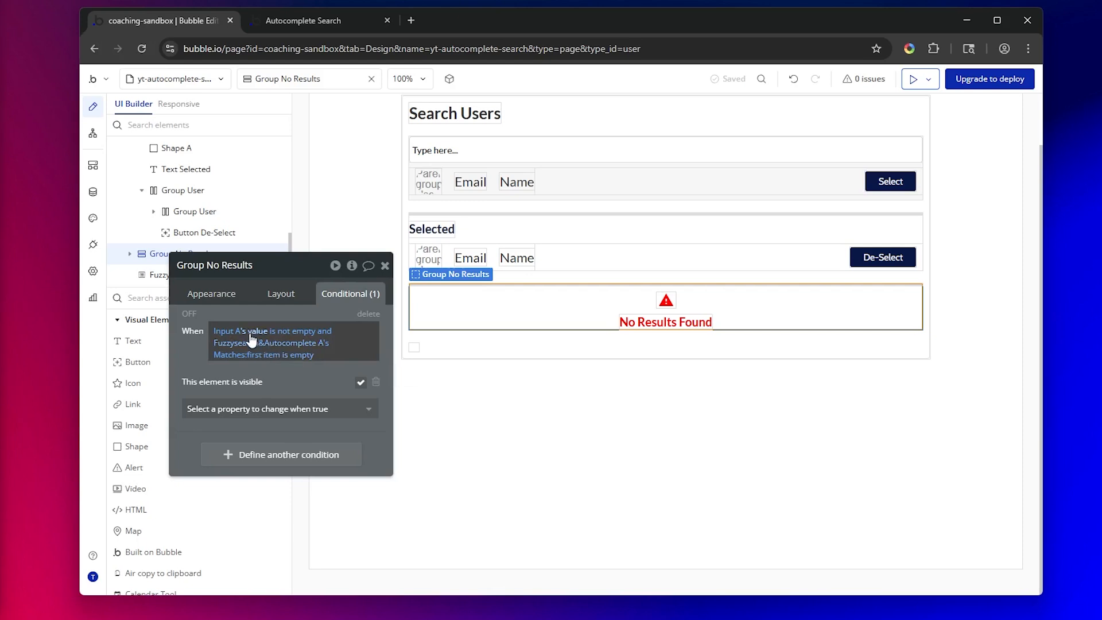
left_click(431, 162)
left_click(457, 300)
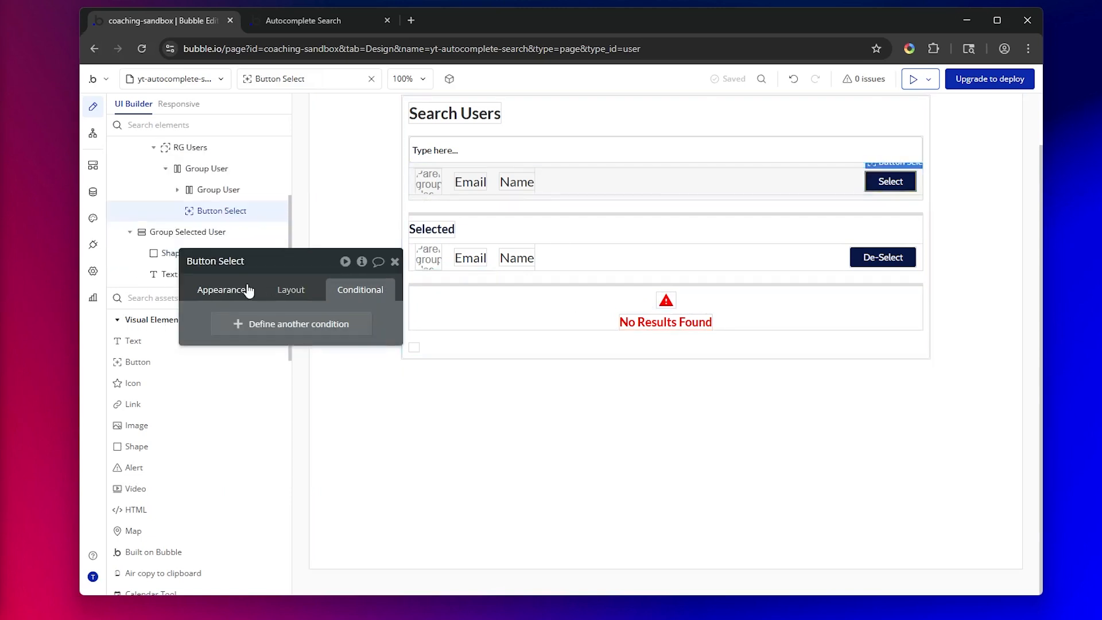
- Open the Button Select workflow and examine its Display data action, revealing the target group and checking the source of the displayed data
left_click(246, 288)
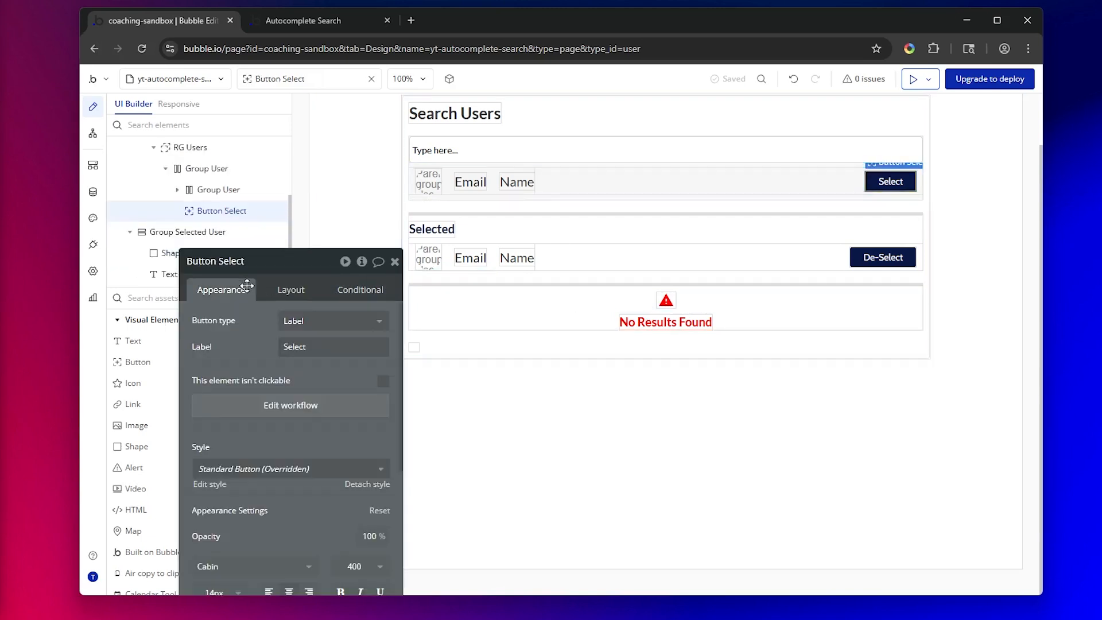
left_click(275, 412)
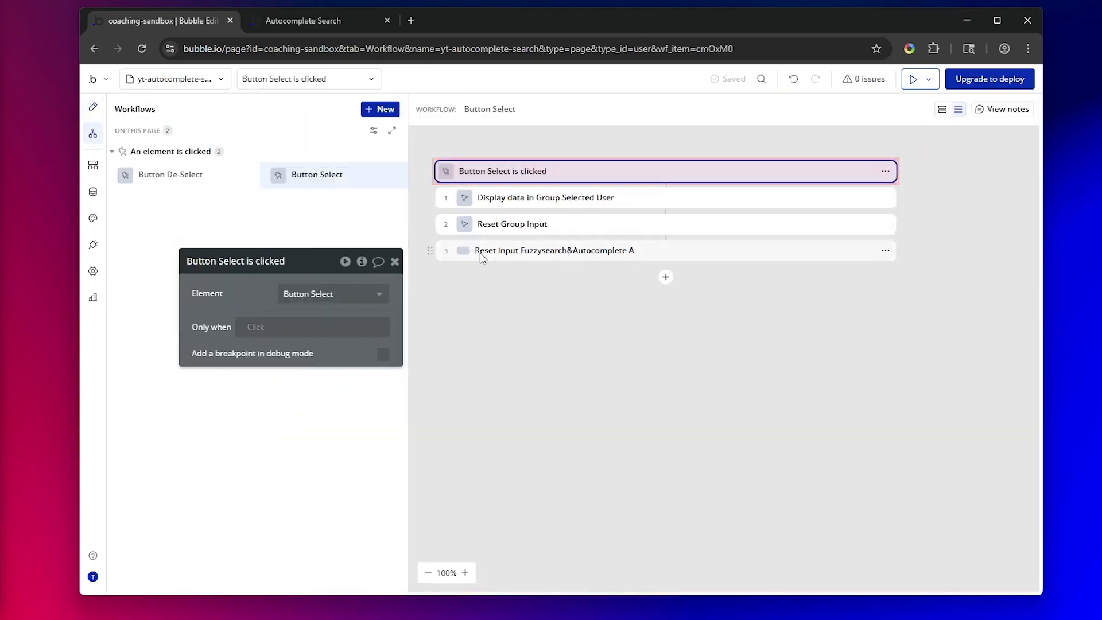
left_click(498, 201)
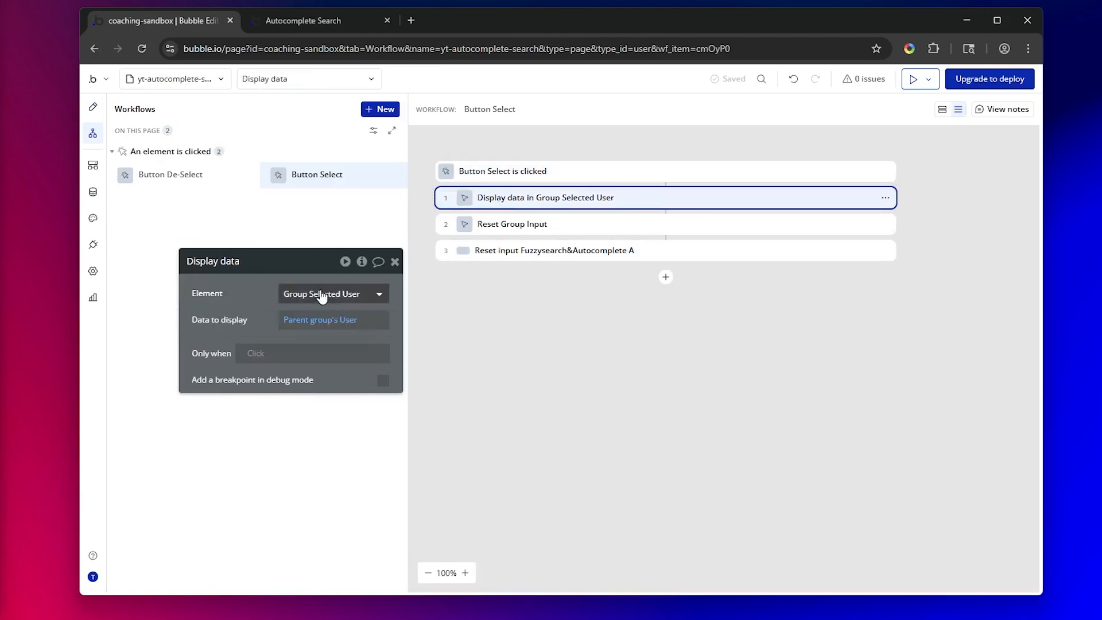
right_click(504, 204)
left_click(548, 306)
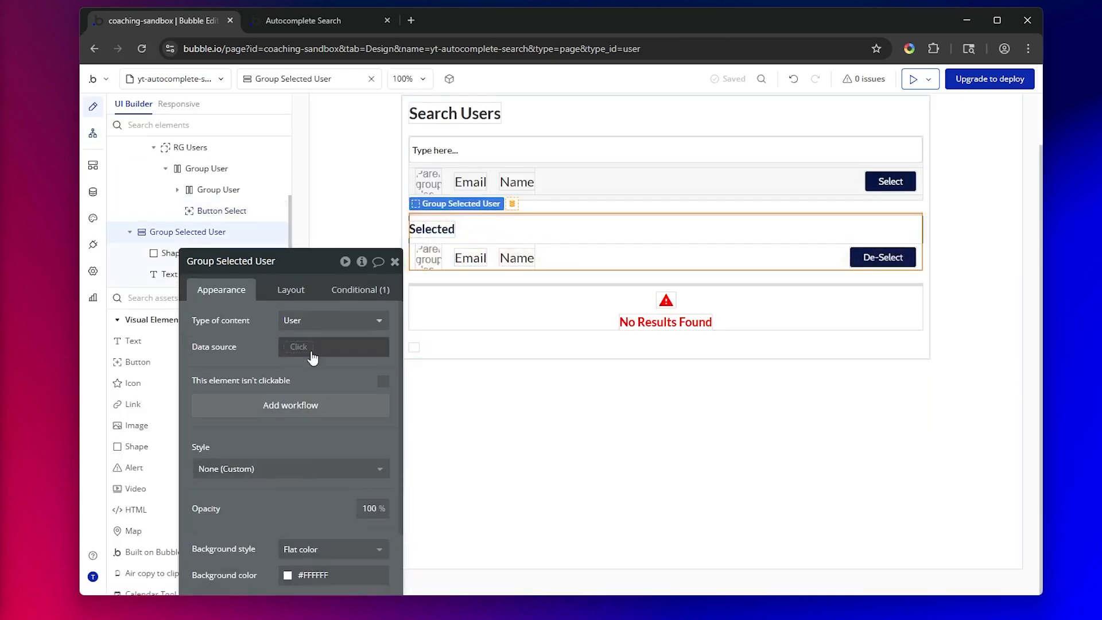
left_click(92, 134)
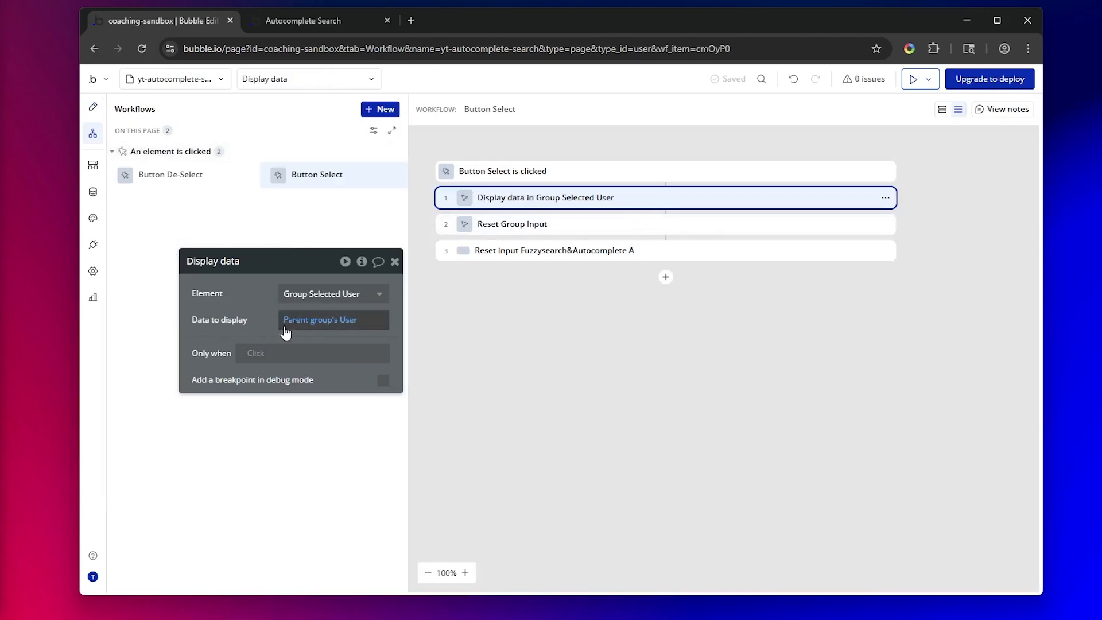
mouse_move(308, 327)
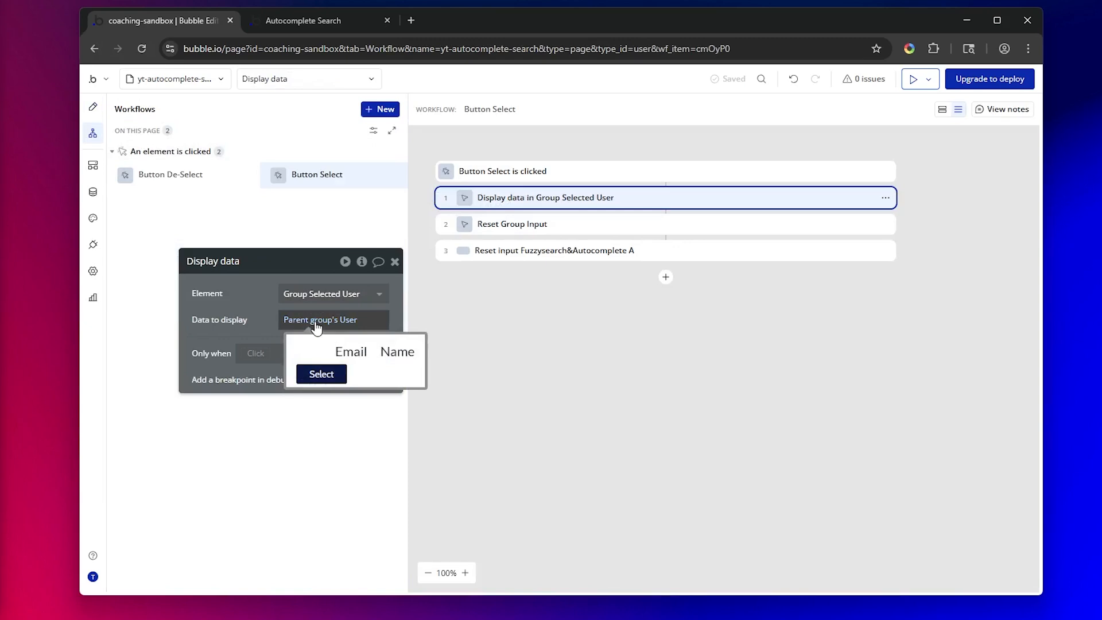
- Review the two reset actions of the Button Select workflow and find the Fuzzy search & Autocomplete reset among the available element actions
left_click(512, 231)
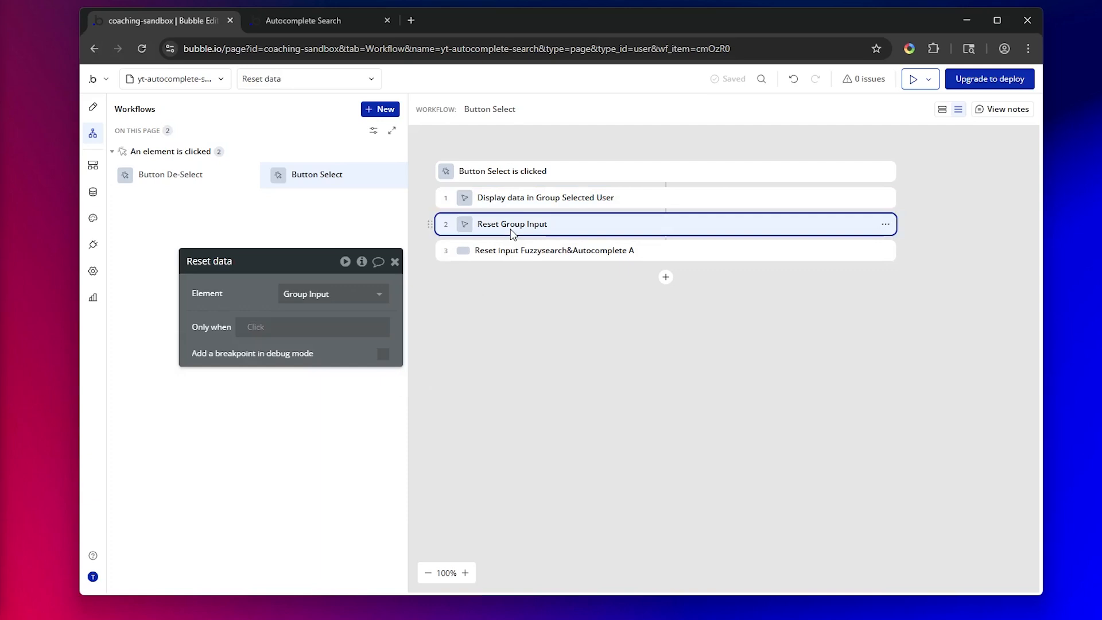
left_click(521, 260)
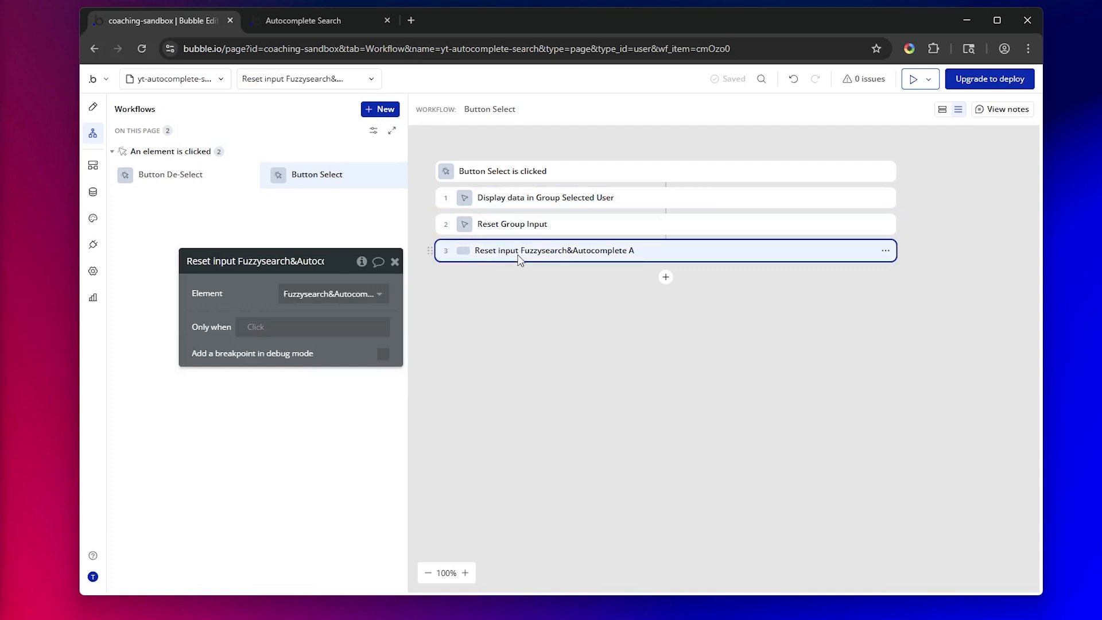
left_click(666, 276)
mouse_move(740, 420)
mouse_move(740, 441)
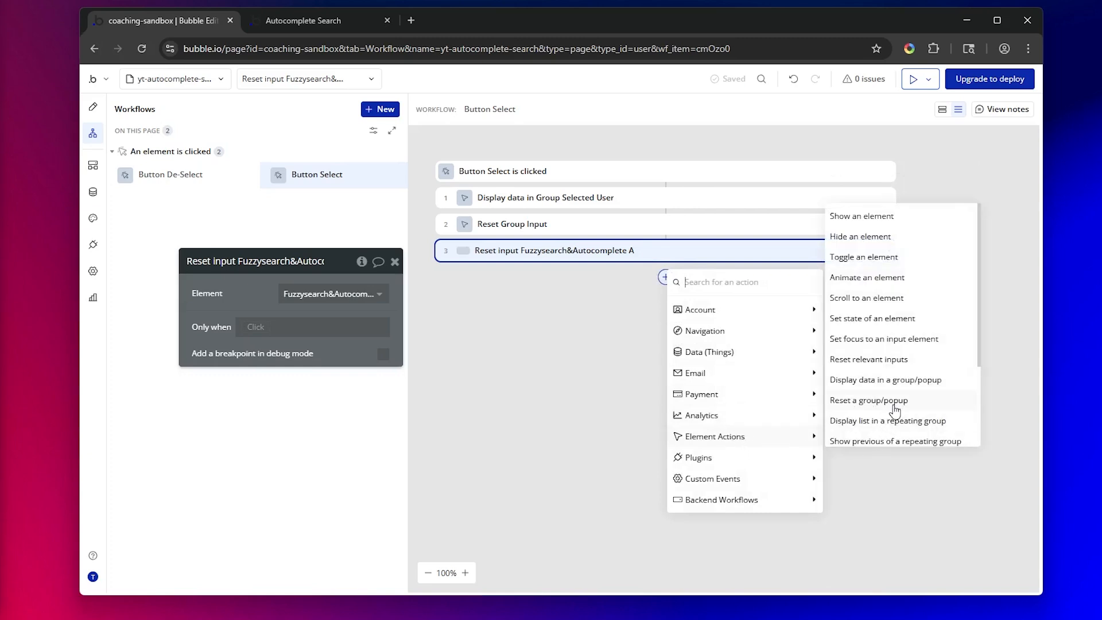
scroll(895, 410, "down", 2)
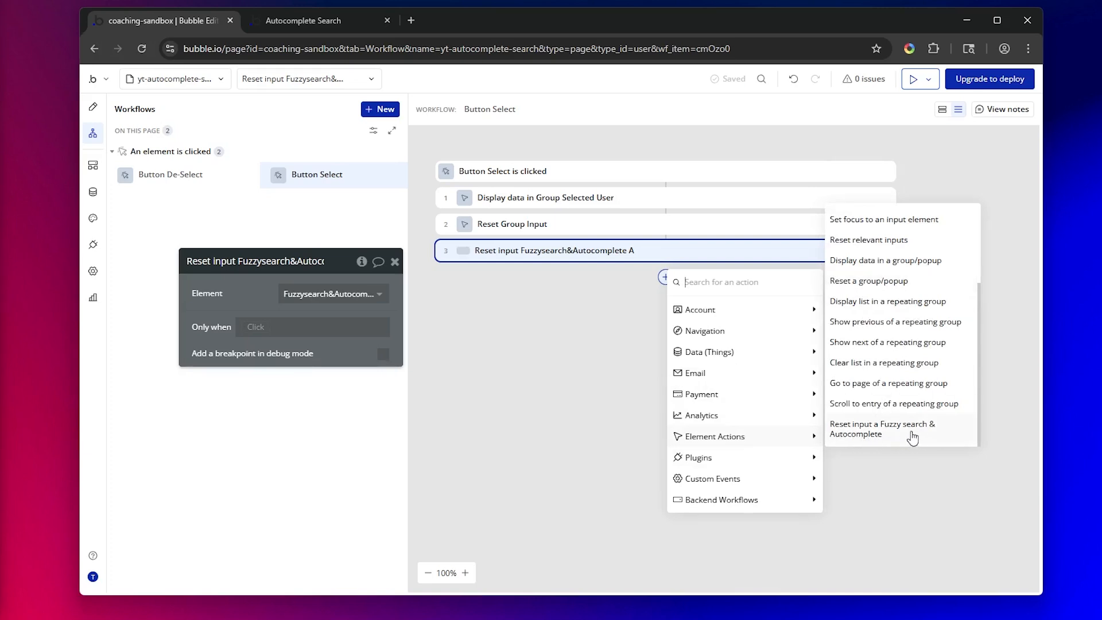
left_click(568, 353)
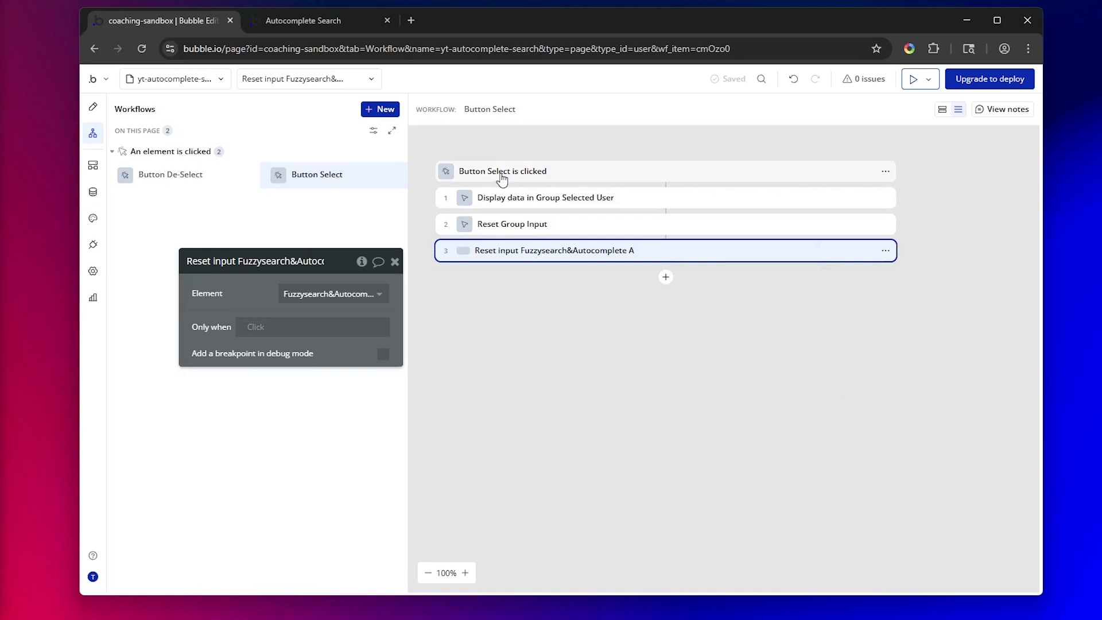
- Switch to the Autocomplete Search preview and refresh the page to load the latest version
left_click(259, 26)
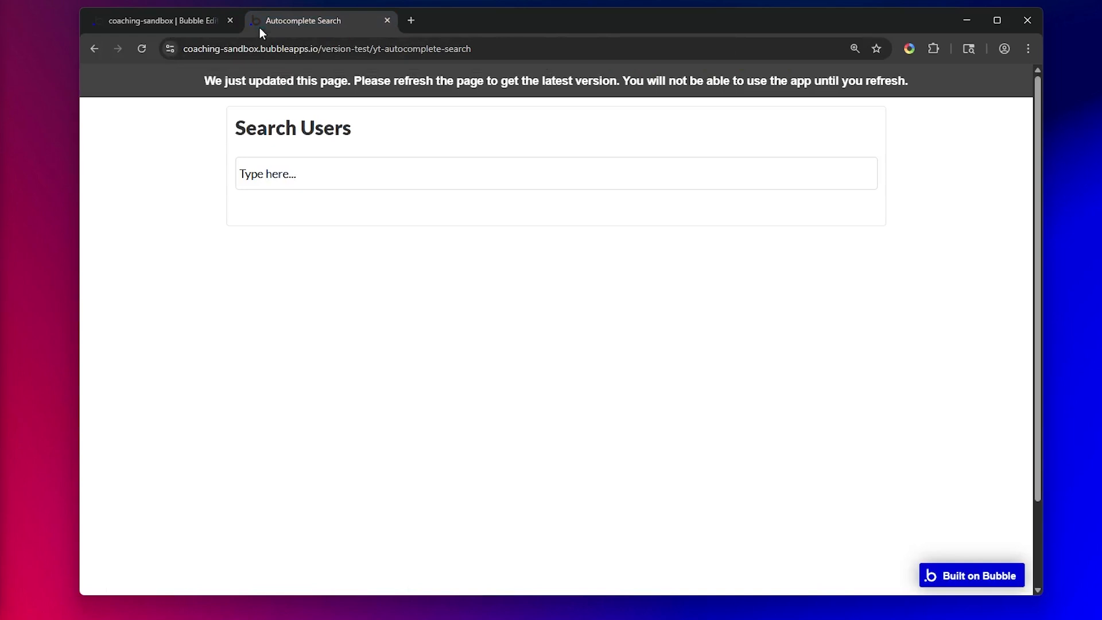
left_click(250, 164)
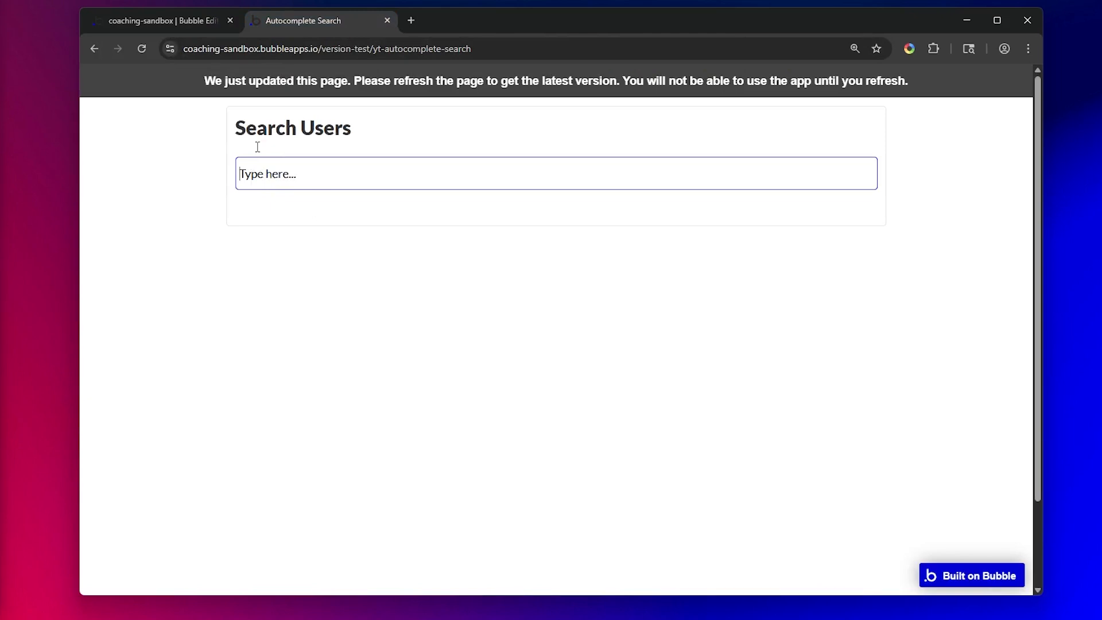
left_click(210, 26)
left_click(282, 28)
left_click(307, 85)
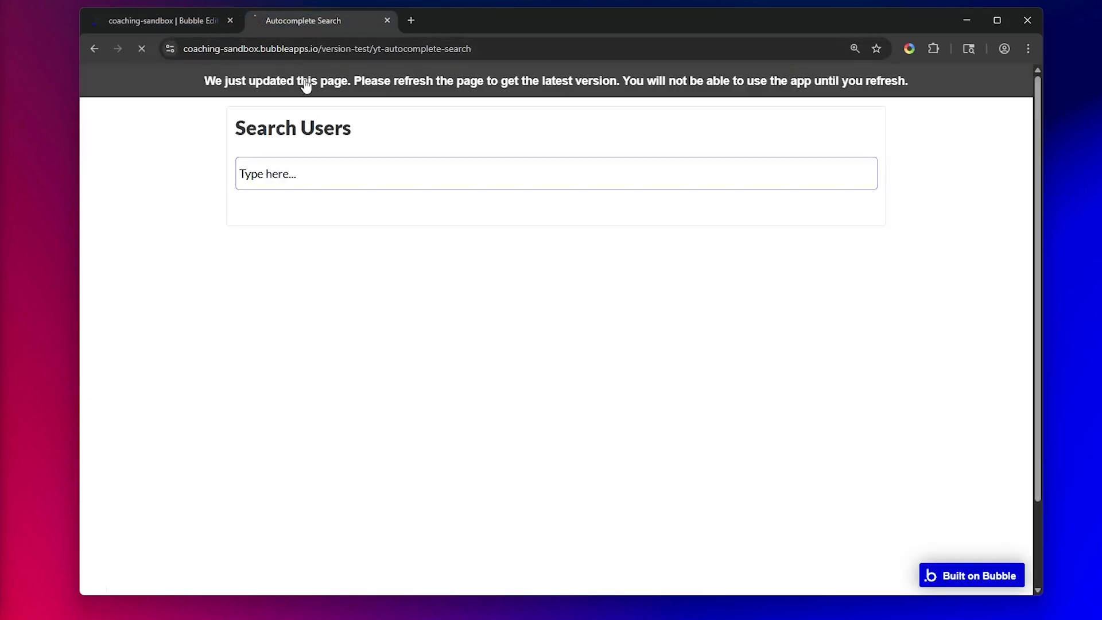
- Test the user search with "test", selecting the first match, and with "sampl", selecting the second match
left_click(318, 180)
type("test")
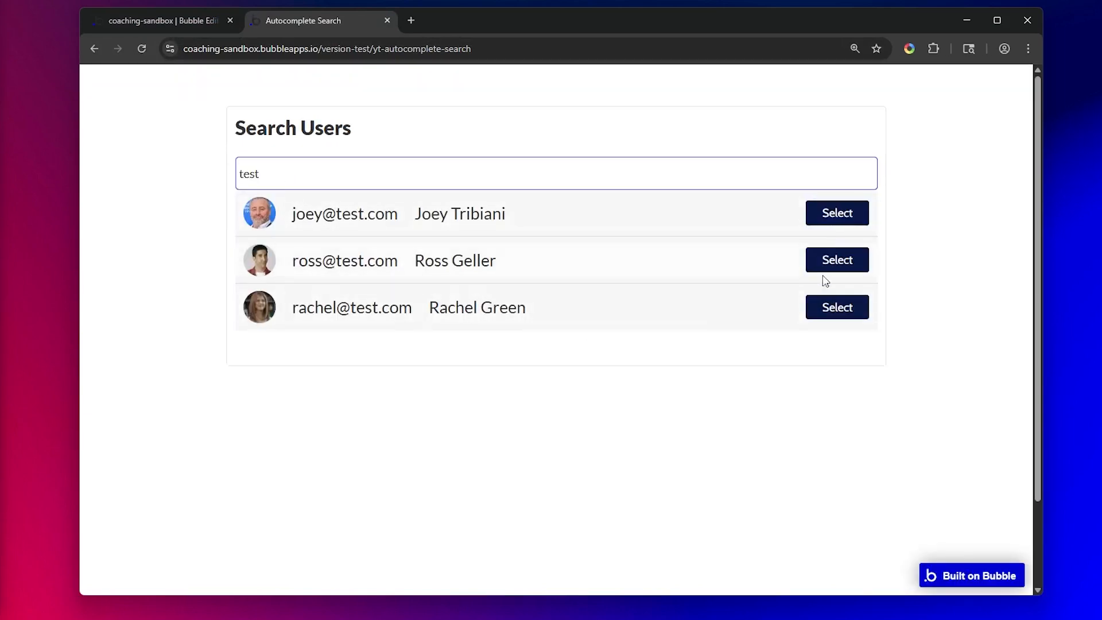
left_click(827, 213)
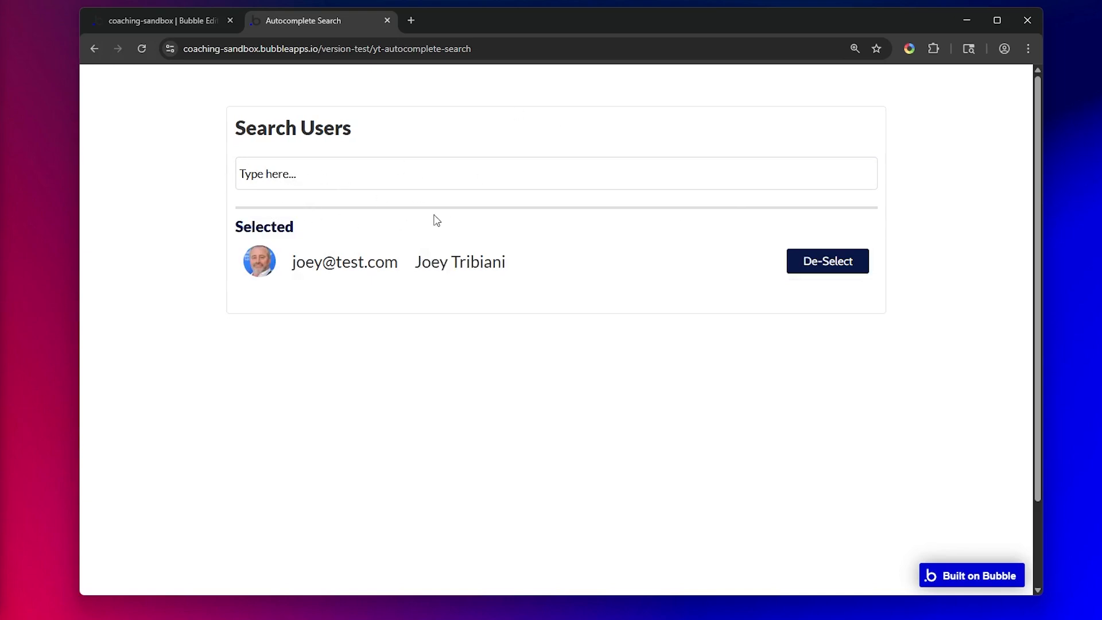
left_click(421, 183)
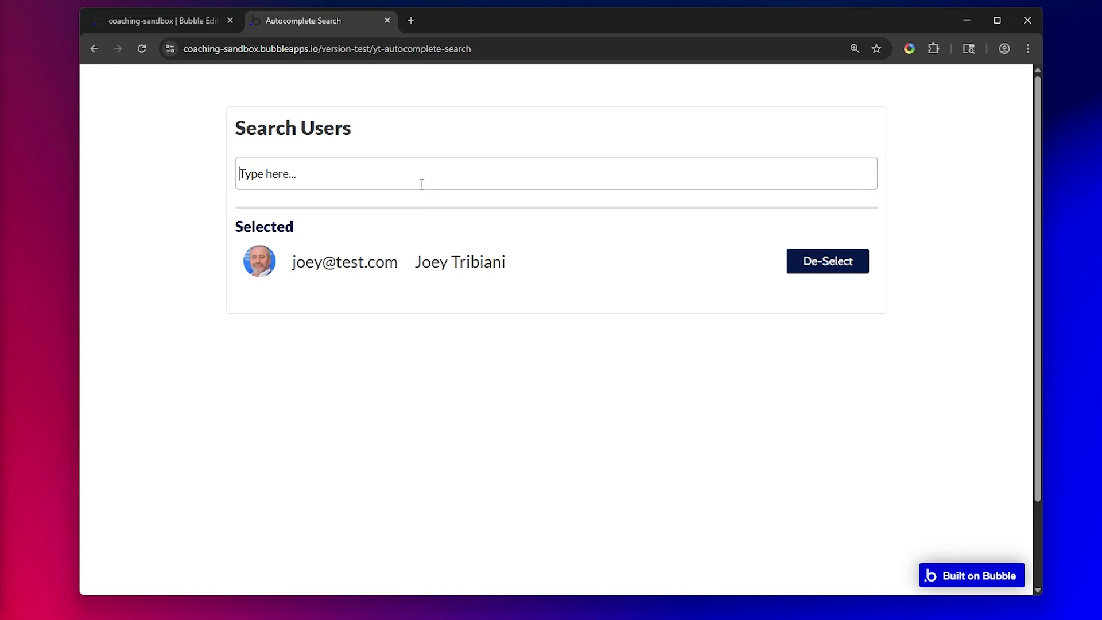
type("sampl")
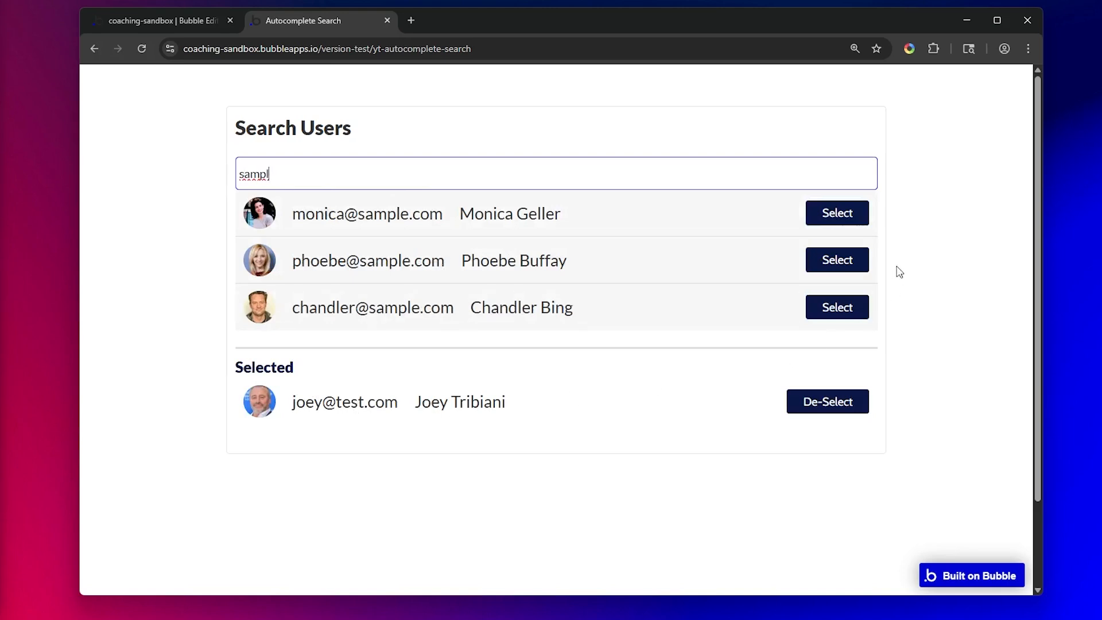
left_click(837, 266)
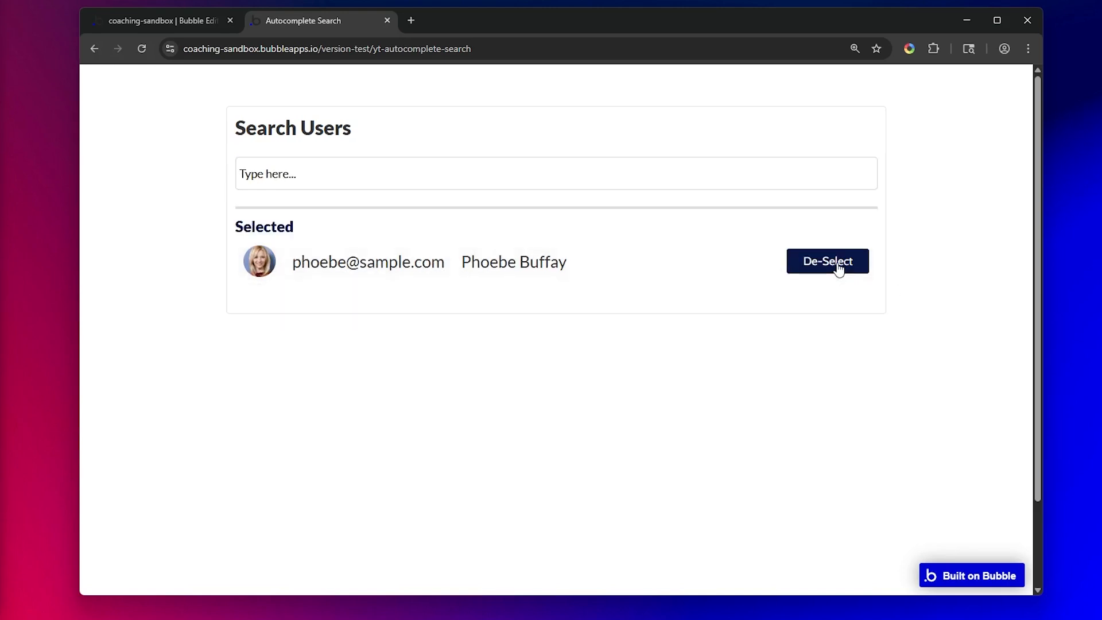
- Return to the Bubble editor and review the display and two reset actions of the Button Select workflow again
left_click(177, 26)
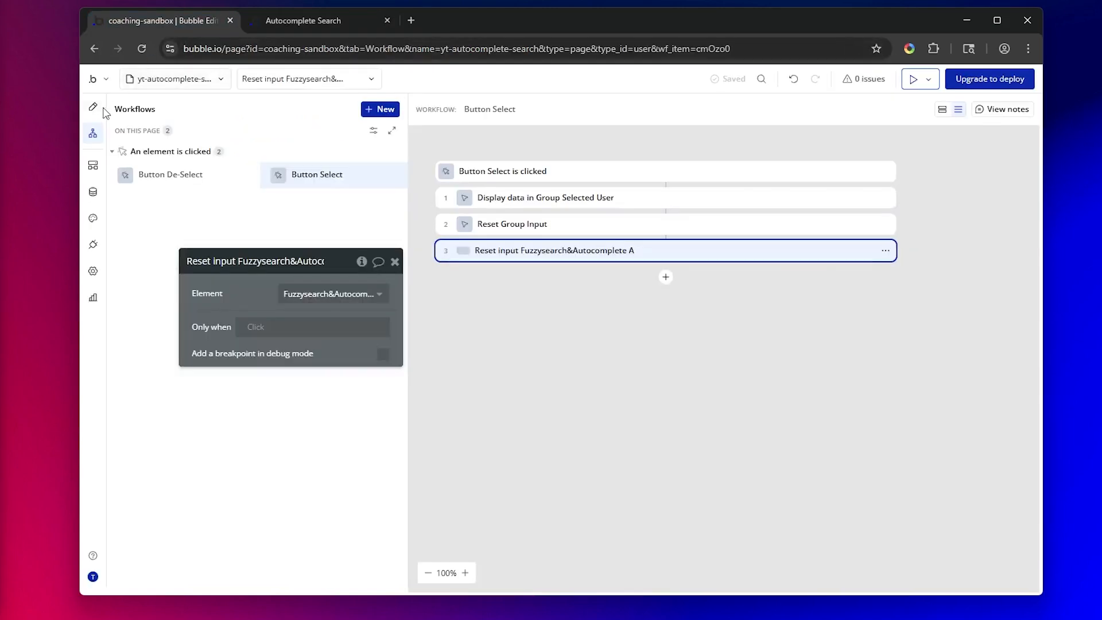
left_click(531, 200)
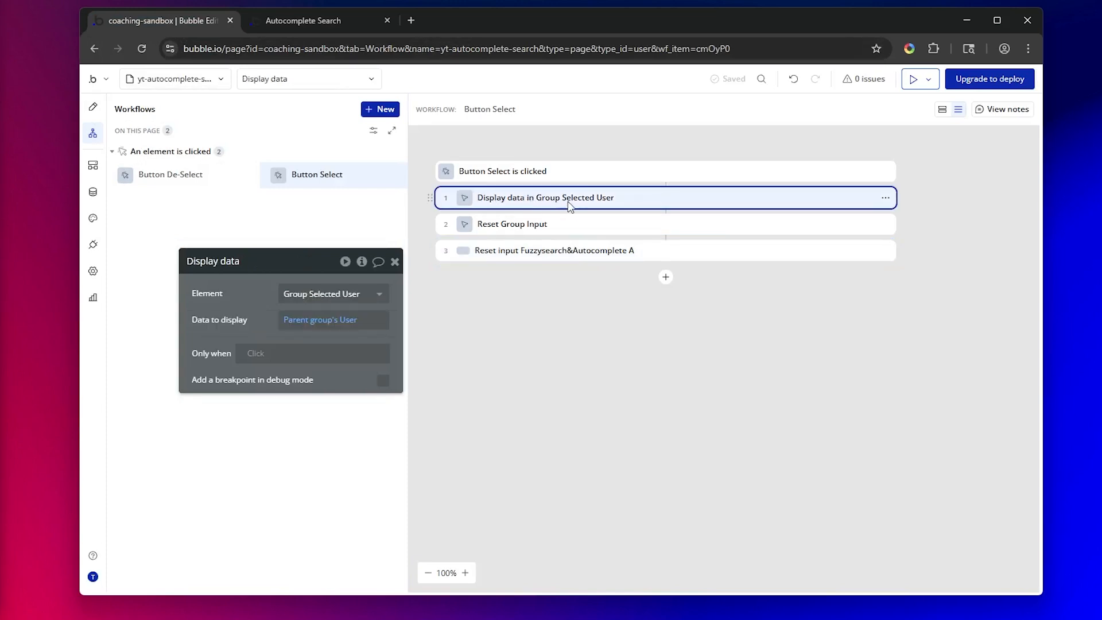
left_click(517, 226)
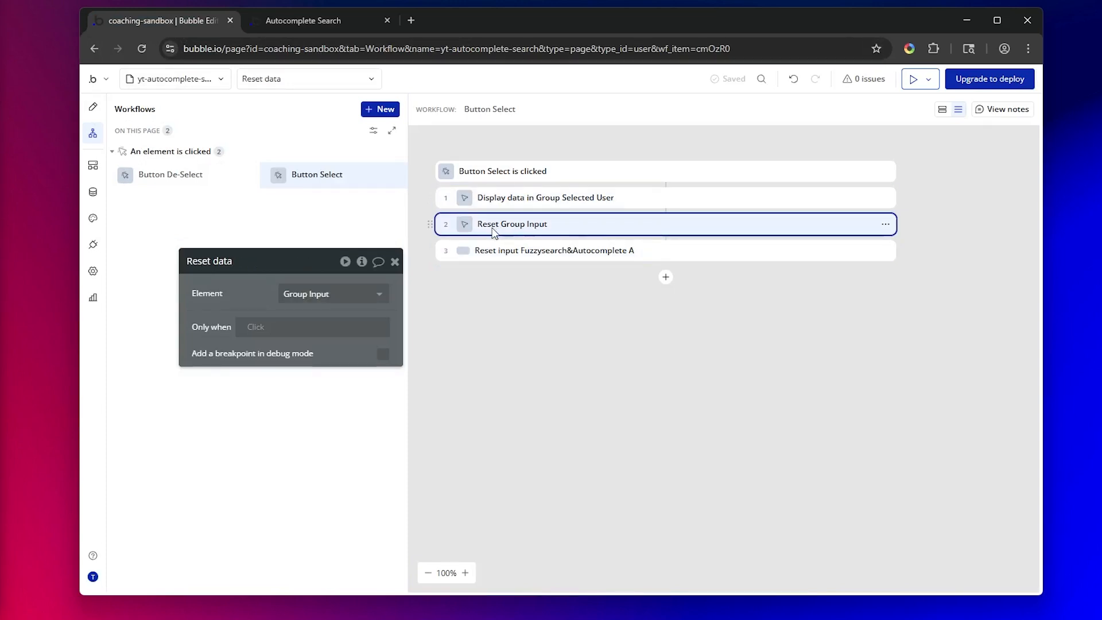
left_click(555, 253)
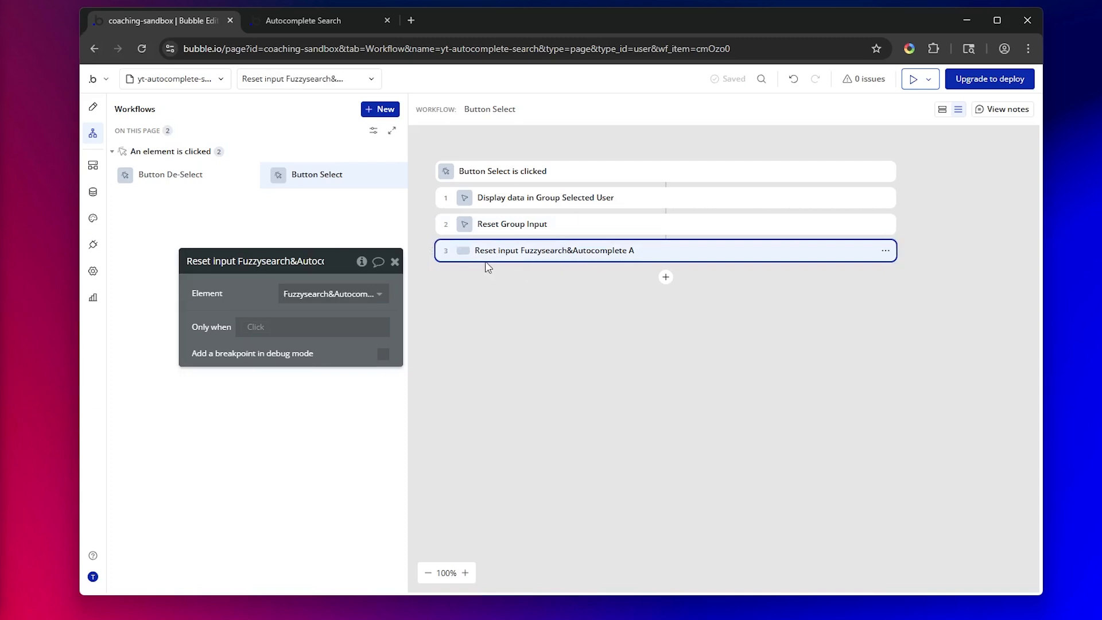
- Examine the Button De-Select workflow's reset action, and reveal Group Selected User in the design to check its visibility condition
left_click(188, 178)
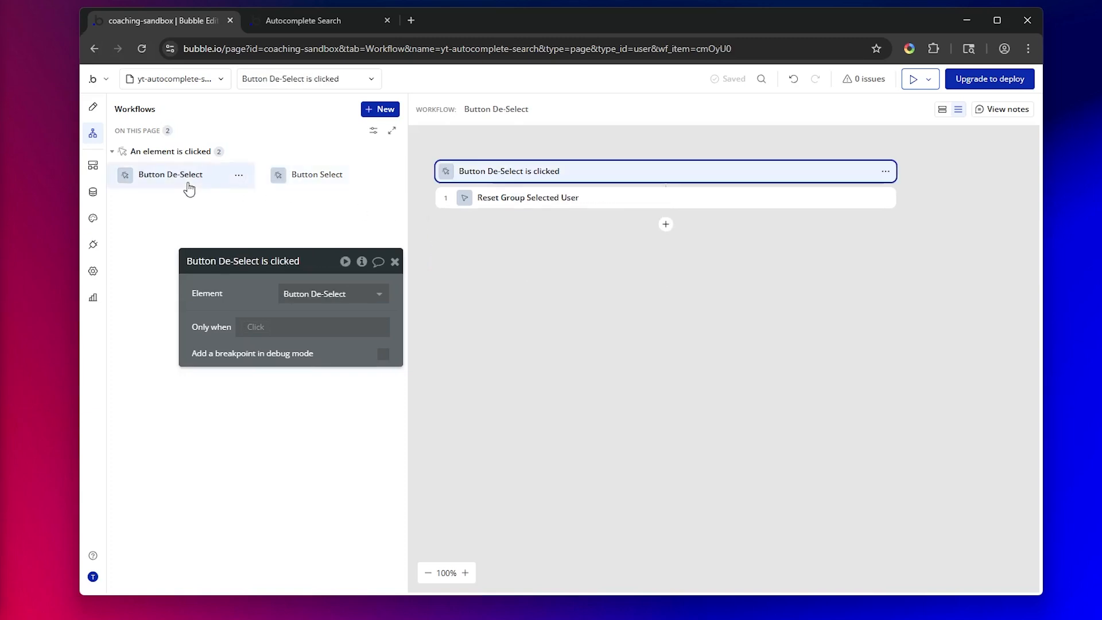
left_click(506, 203)
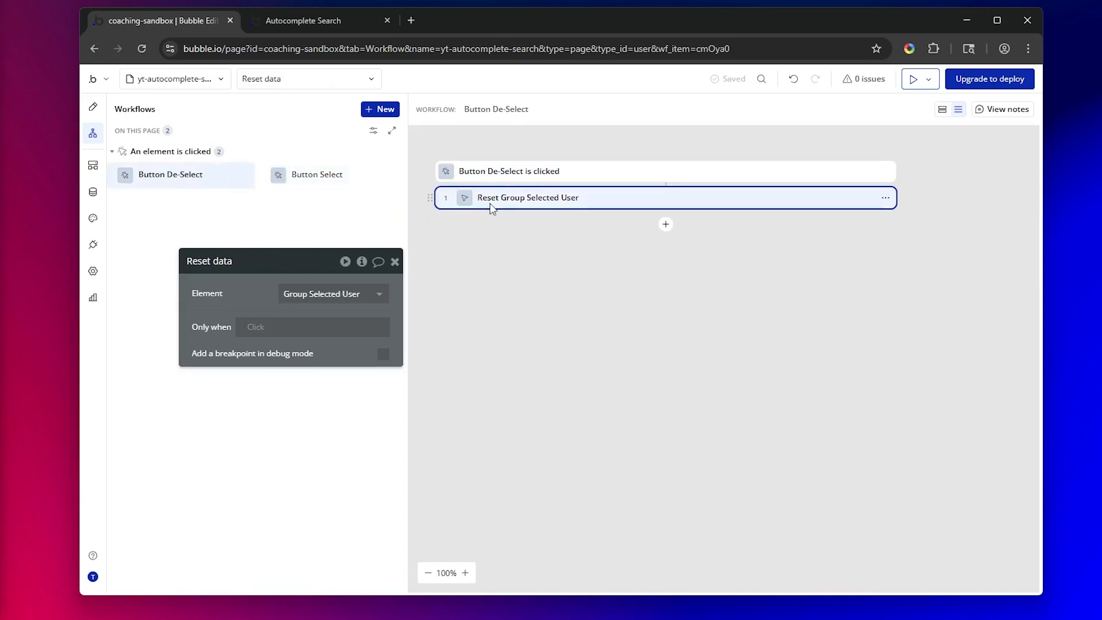
right_click(565, 205)
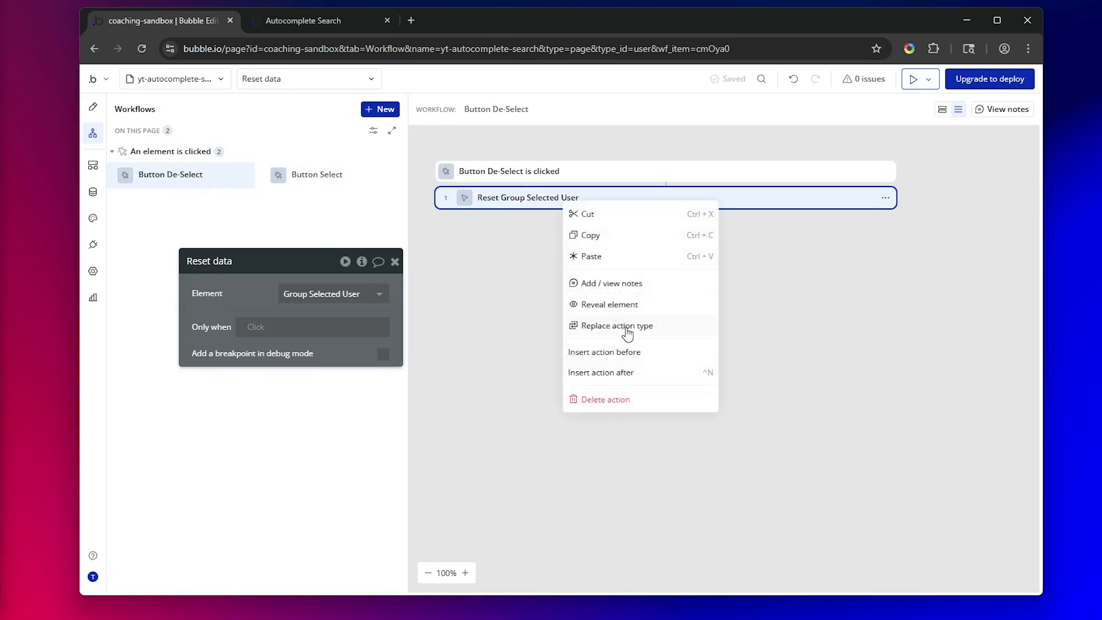
left_click(630, 305)
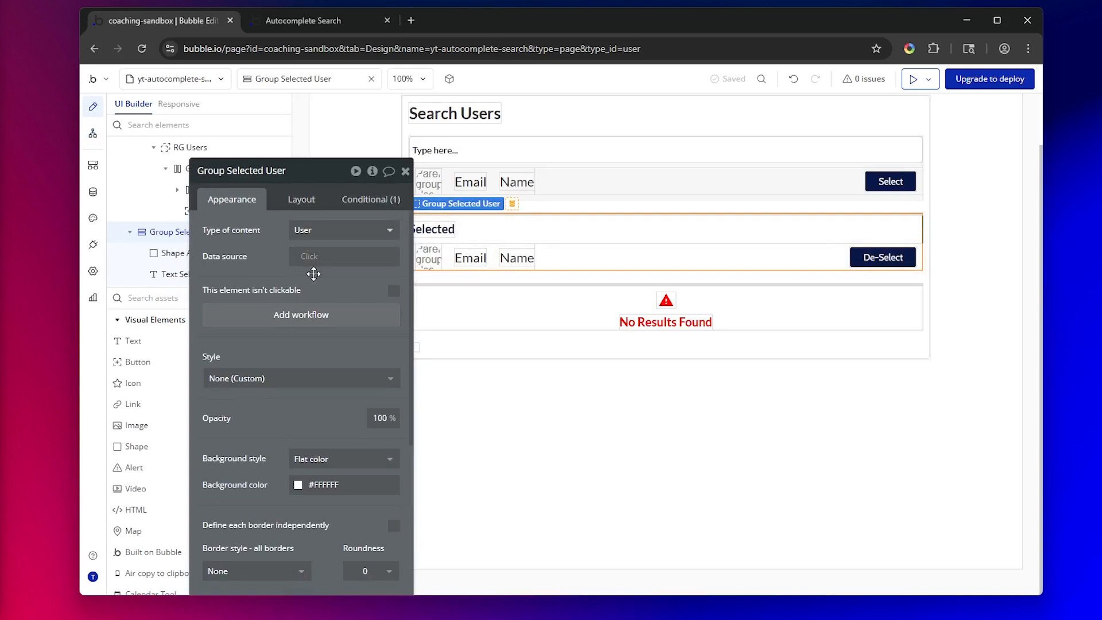
left_click(369, 199)
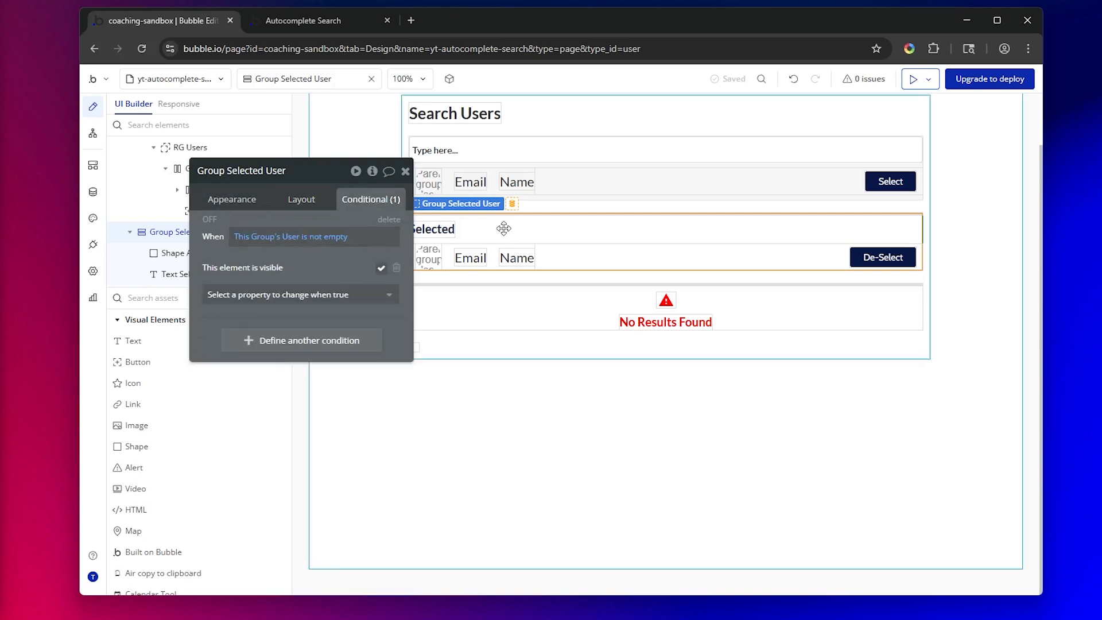
left_click_drag(308, 266, 277, 273)
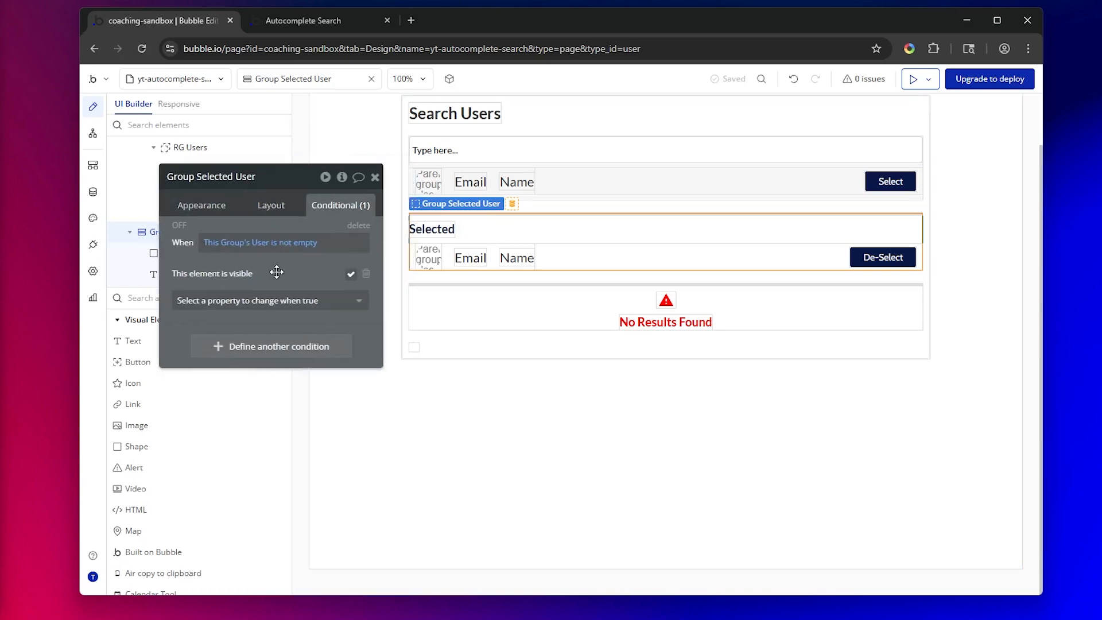
- Inspect the layout settings of RG Users and of its parent, Group Search Results
left_click(413, 211)
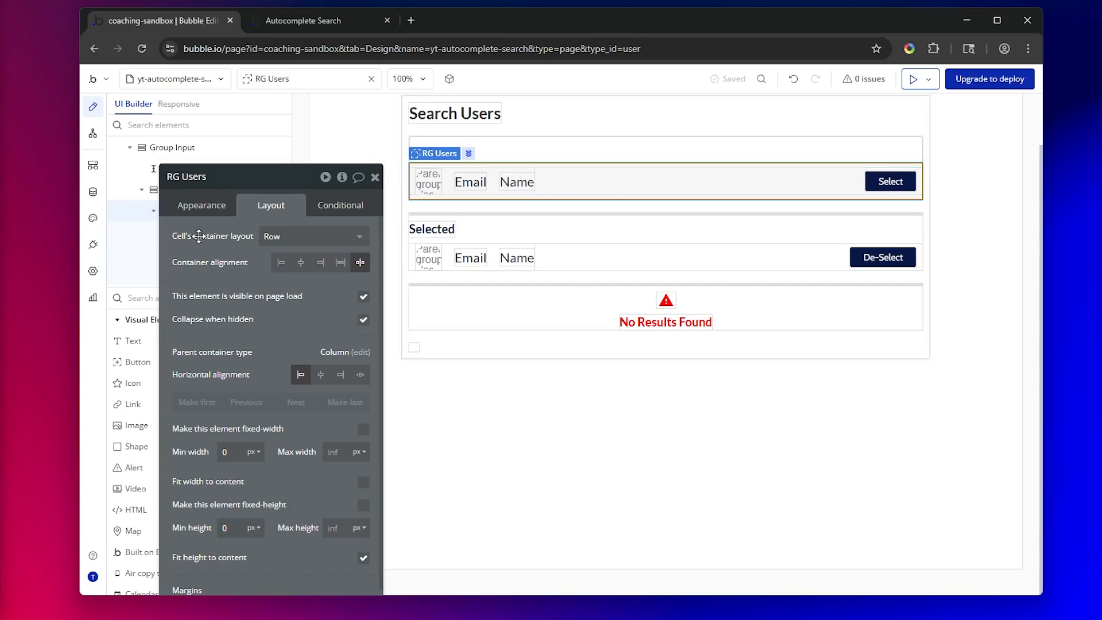
left_click_drag(218, 242, 254, 307)
left_click(201, 189)
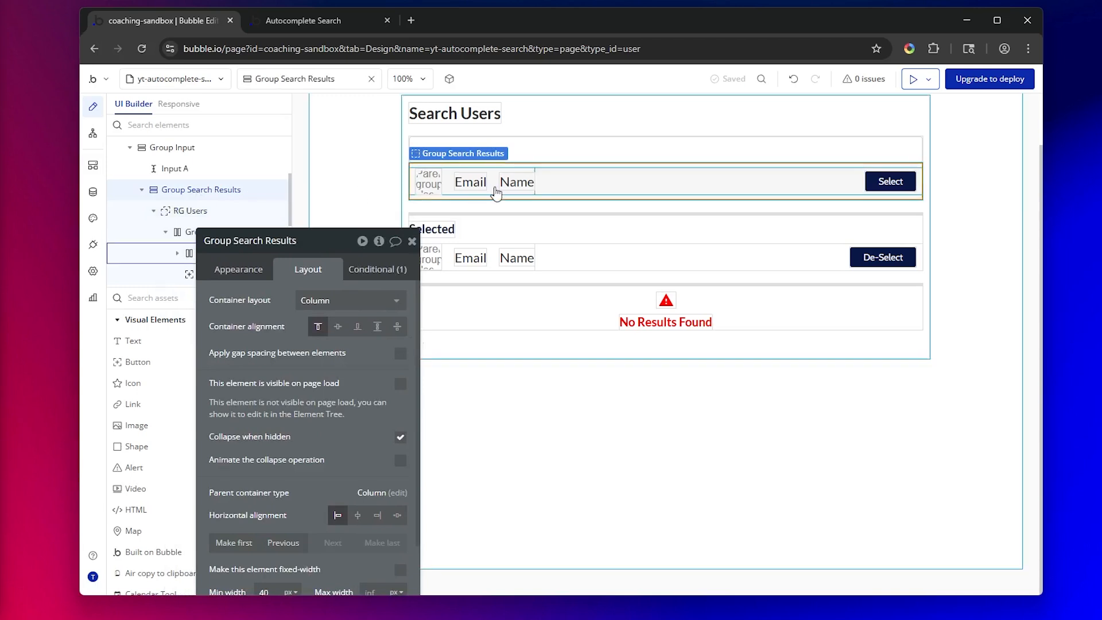
- Switch to the Autocomplete Search preview, search for "test" to check how the results and Selected sections are arranged, and clear the search
left_click(279, 25)
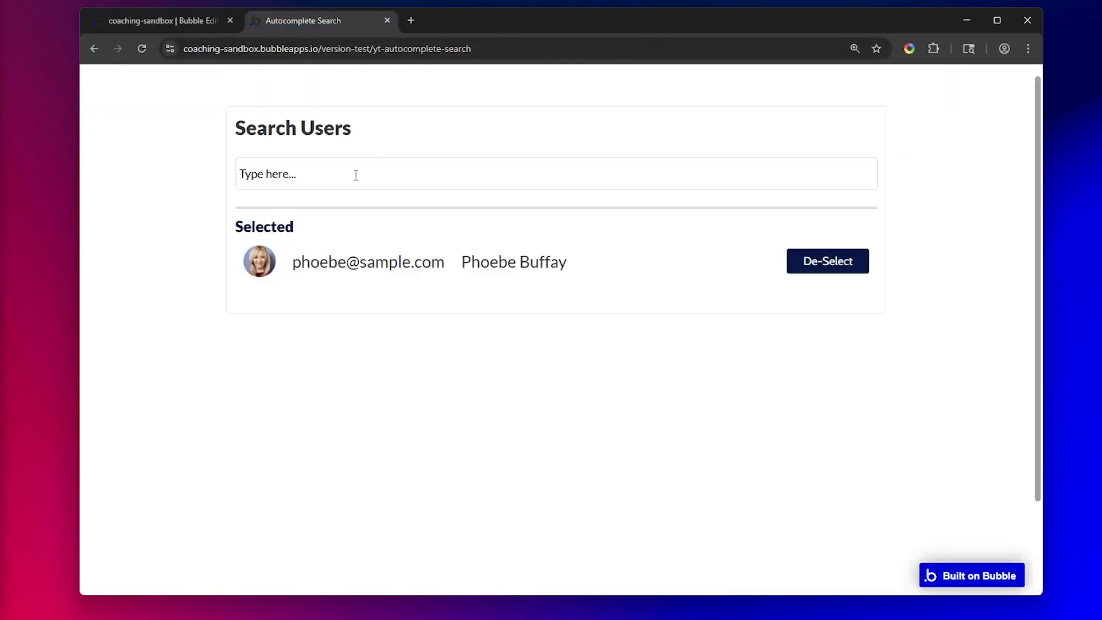
left_click(356, 175)
type("test")
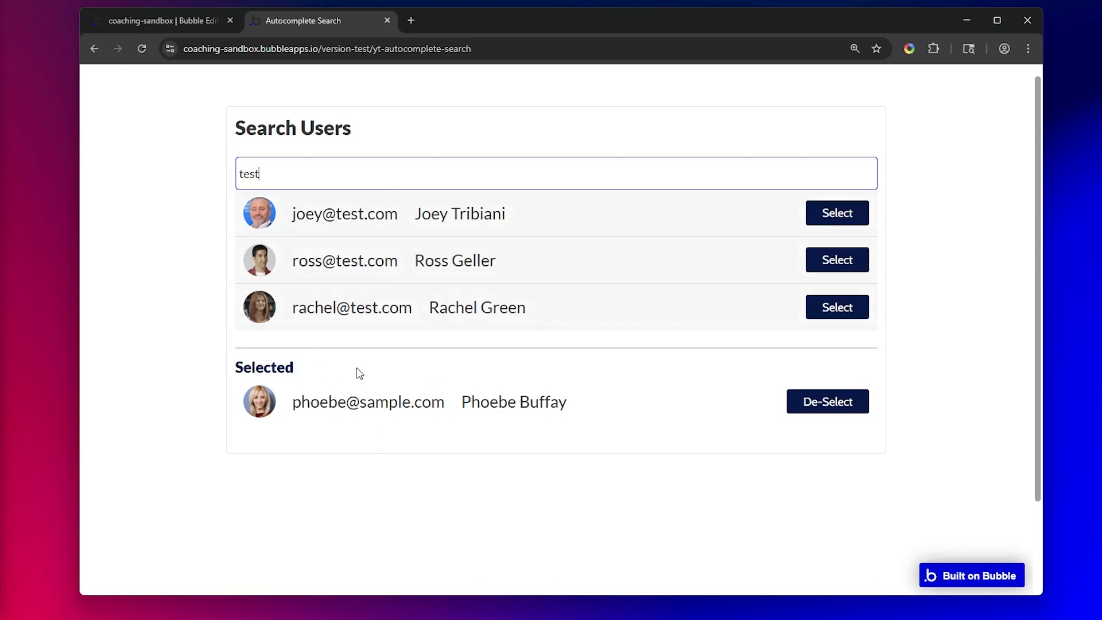
left_click_drag(237, 383, 310, 375)
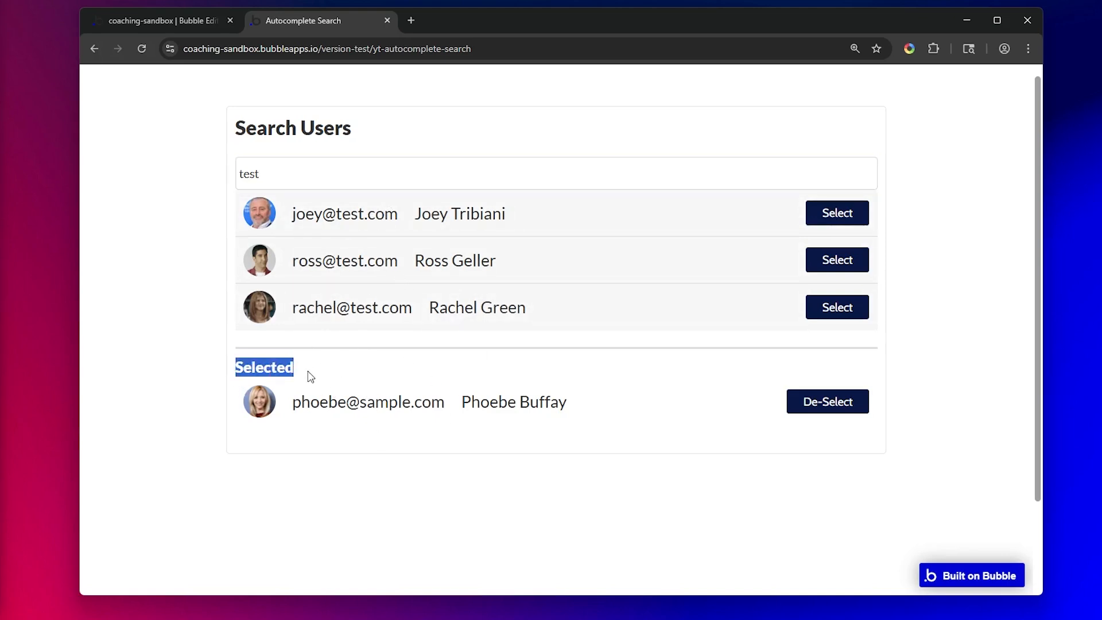
left_click(349, 364)
left_click(275, 178)
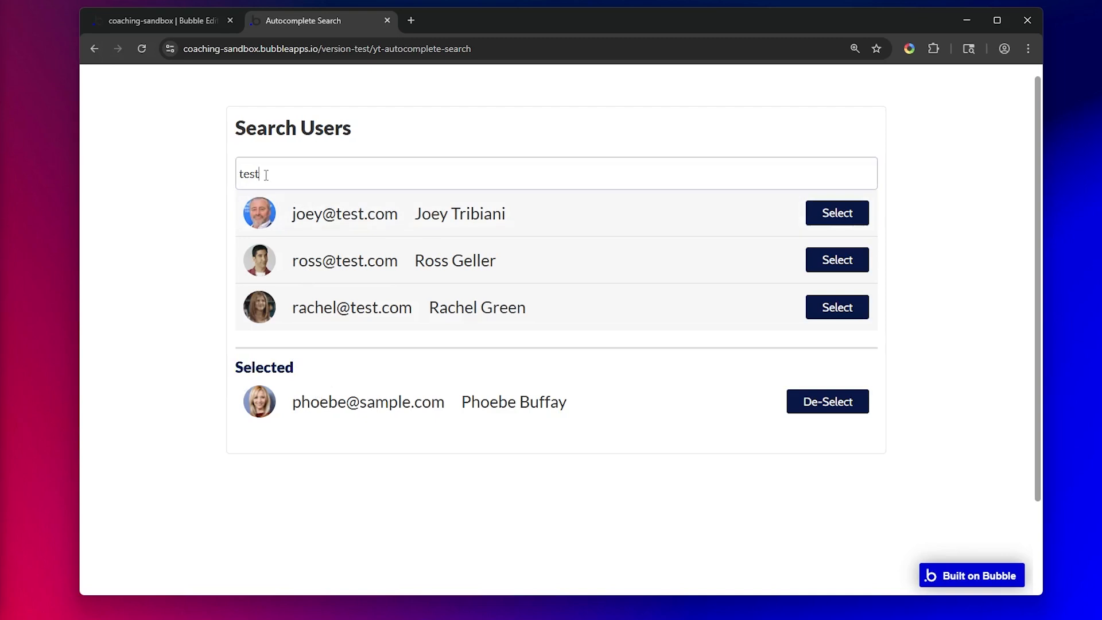
key("ctrl+a")
key("BackSpace")
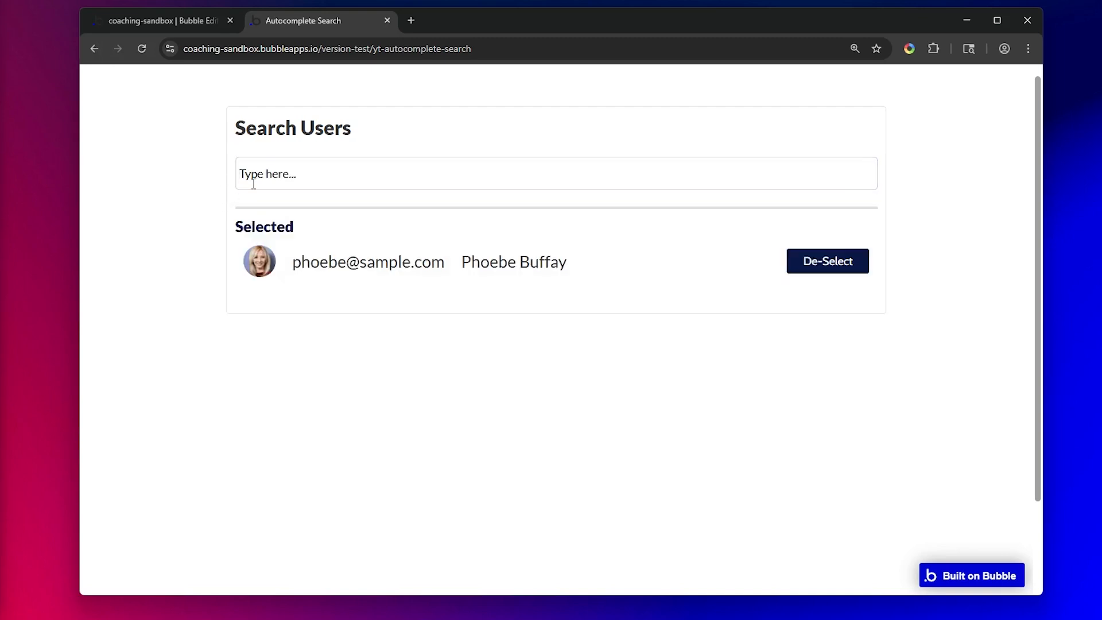
left_click(261, 183)
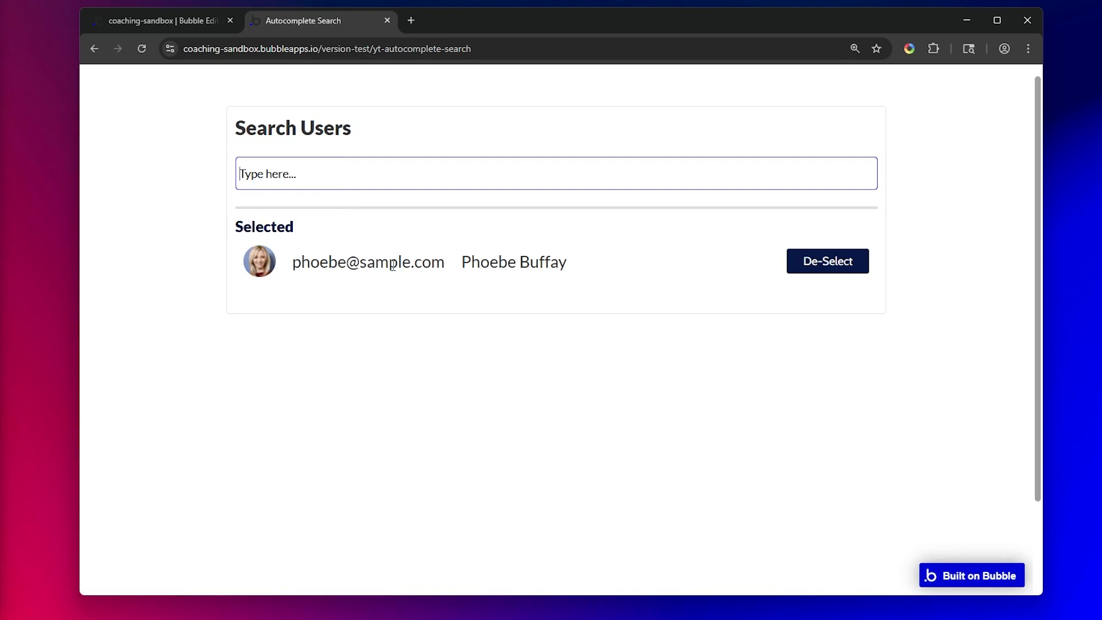
- Return to the Bubble editor and compare the layout settings of Group Search Results and Group Selected User
left_click(207, 28)
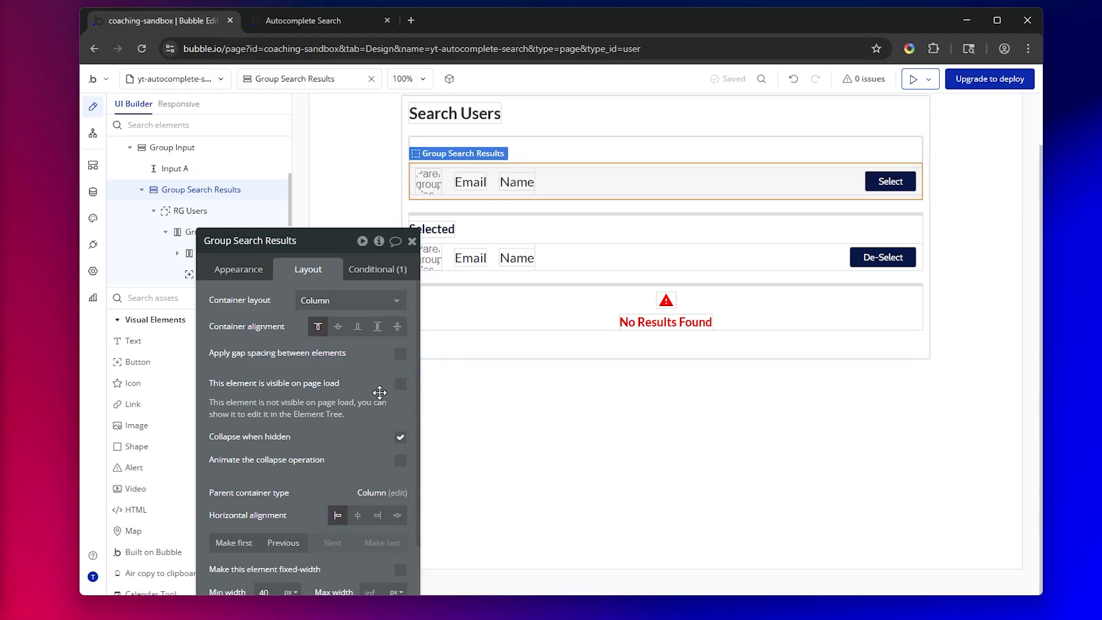
left_click_drag(379, 393, 323, 242)
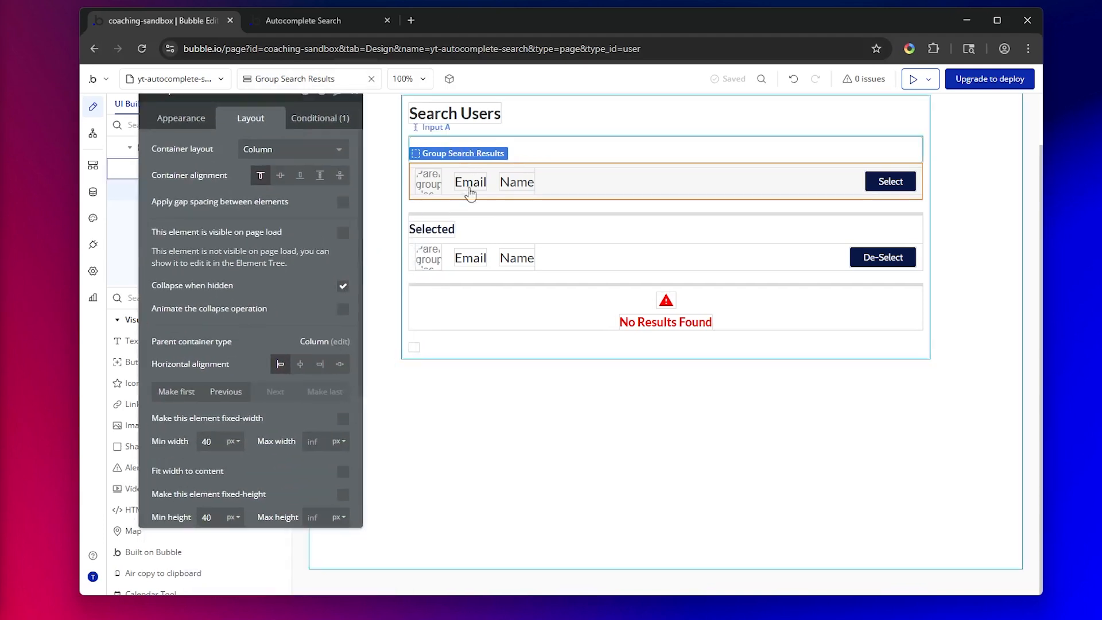
left_click(480, 227)
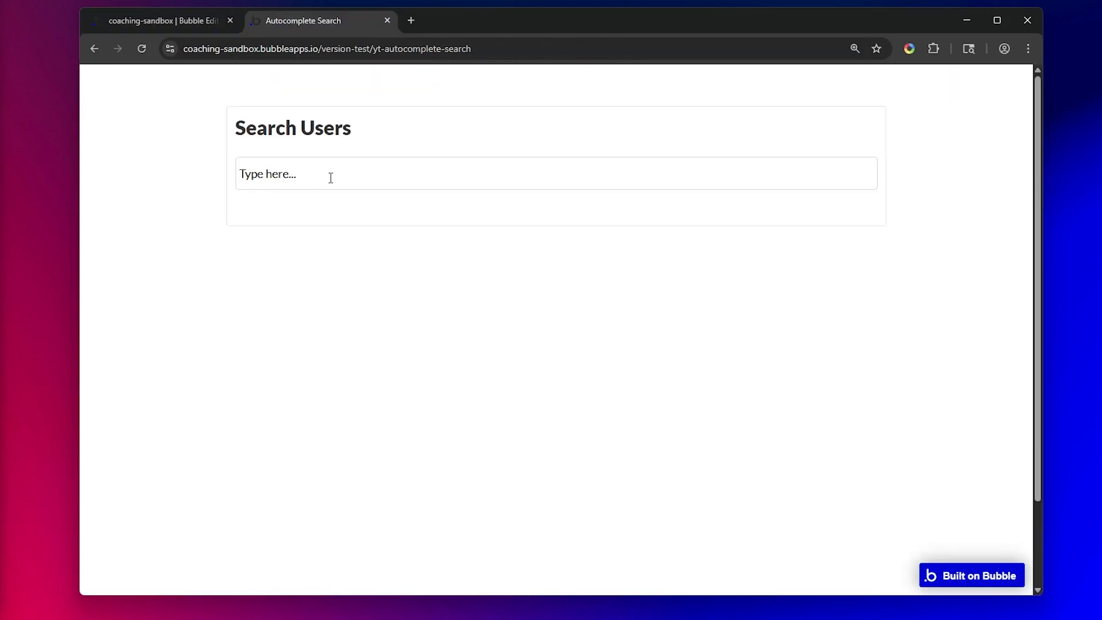
- Test the preview search with an unlisted first name, and examine the layout settings of Group No Results and Group Main in the Bubble editor
left_click(330, 178)
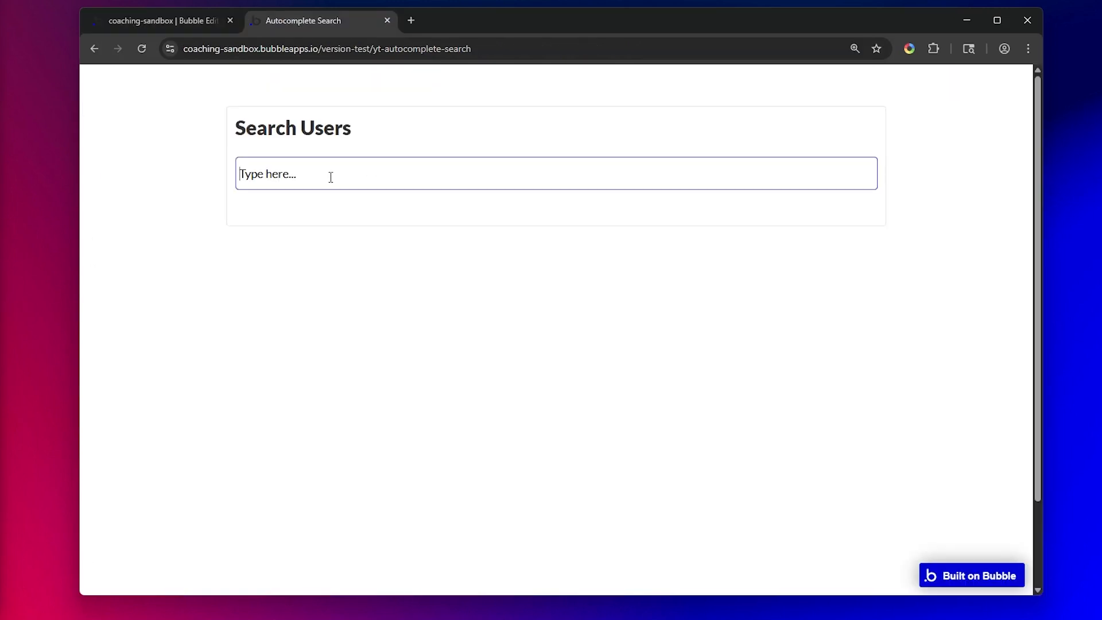
type("gaby")
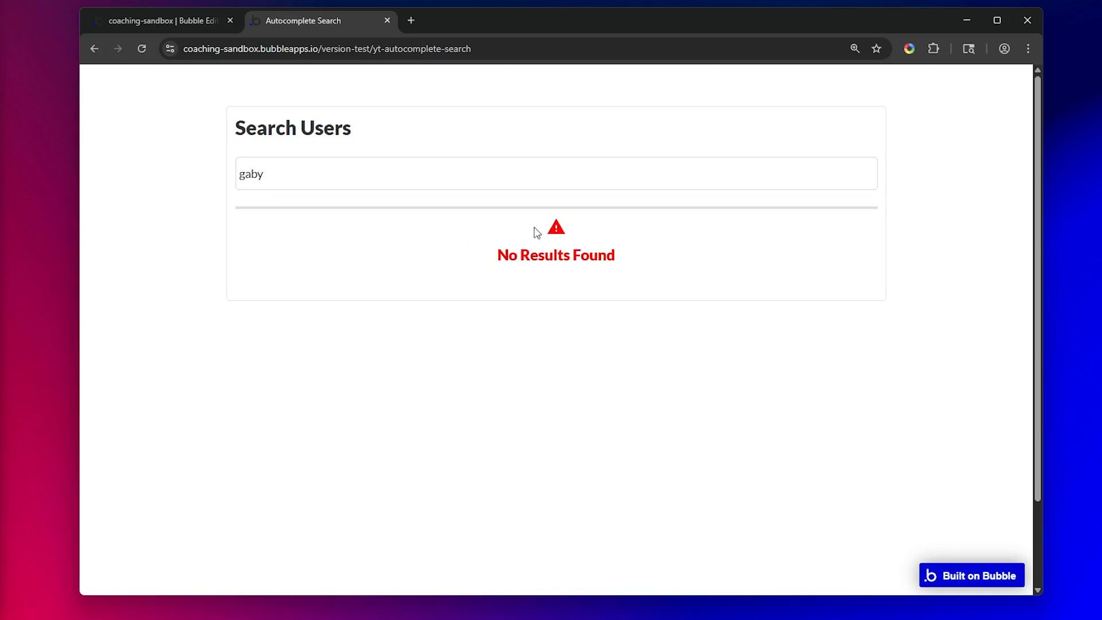
left_click(205, 23)
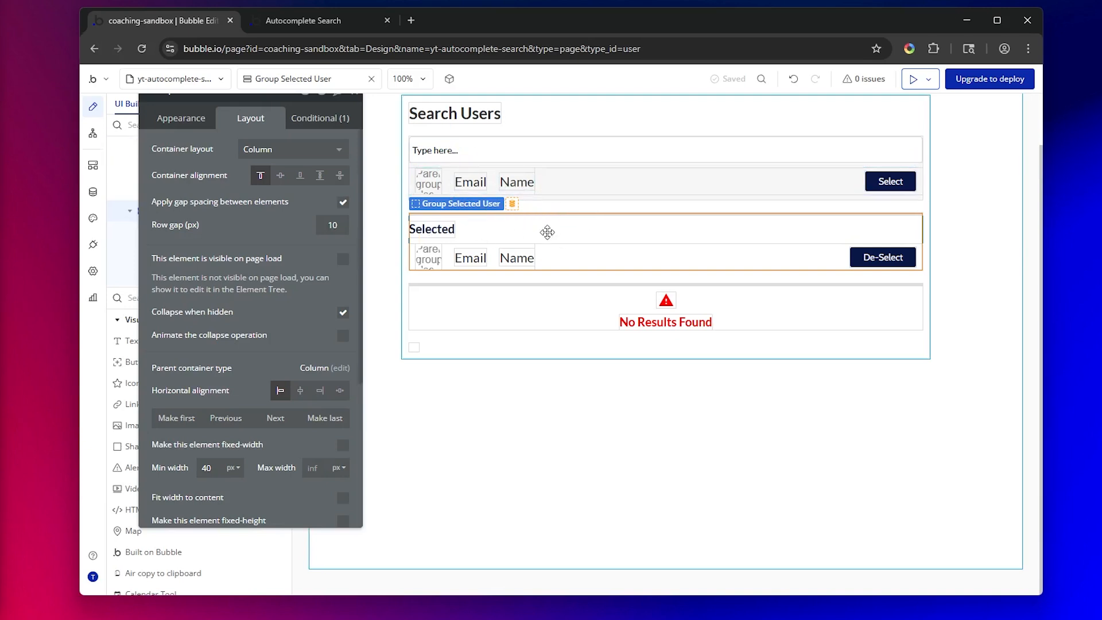
left_click(503, 321)
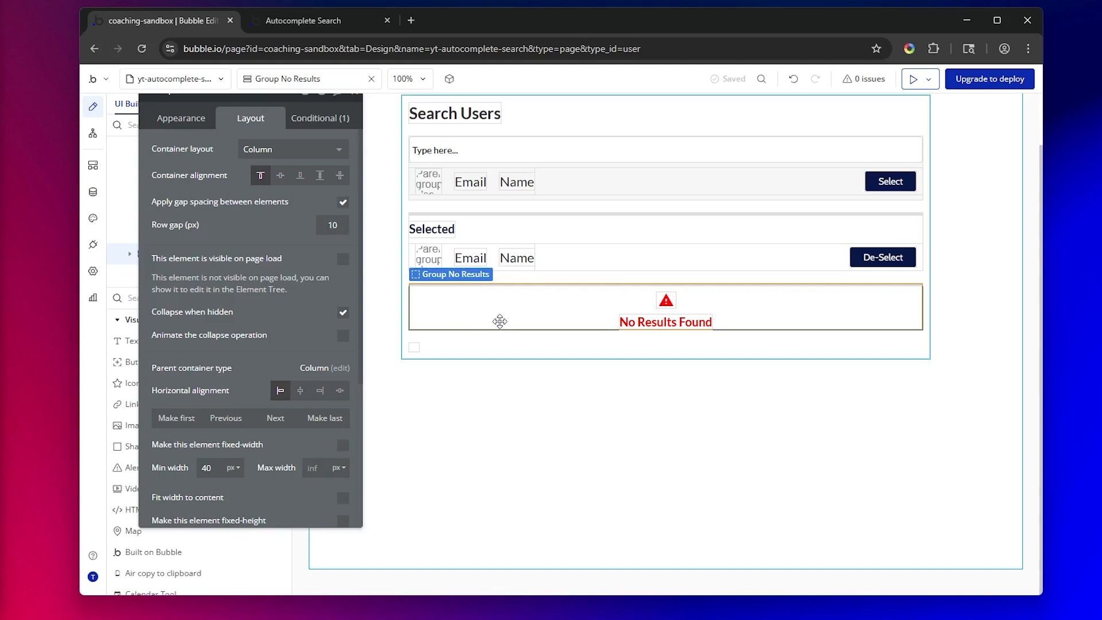
left_click(440, 339)
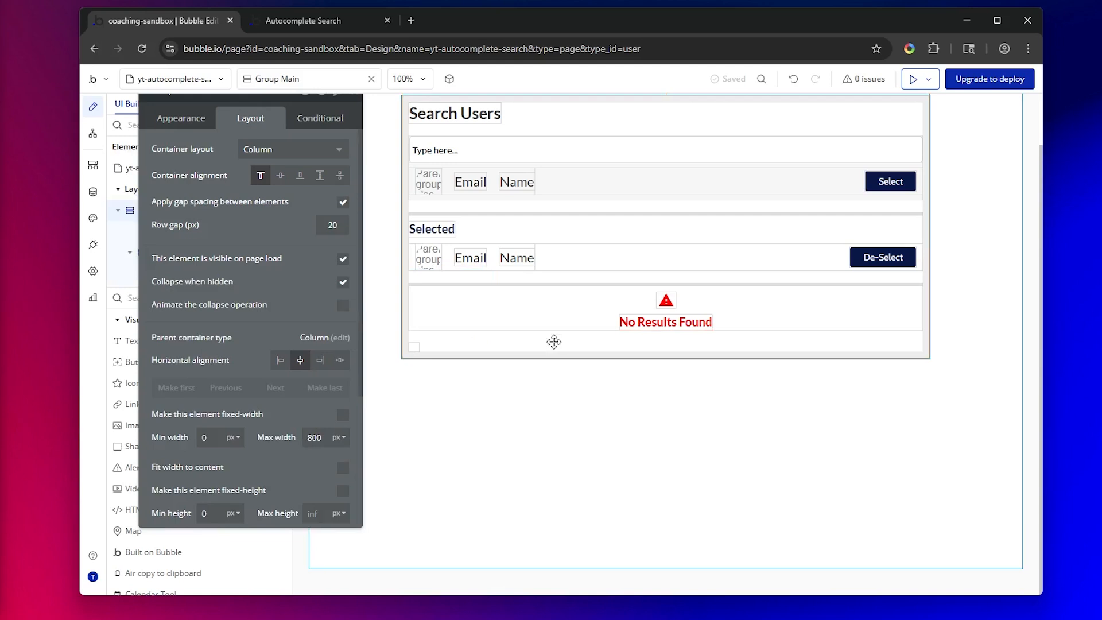